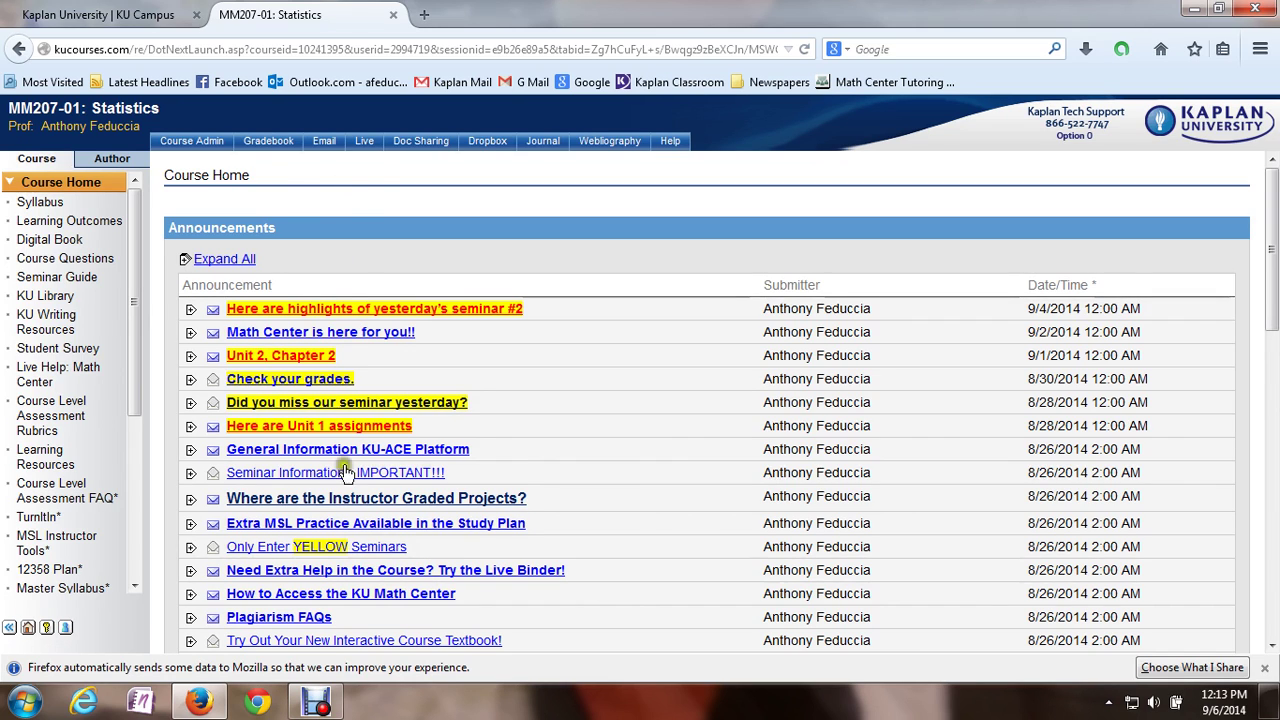
# - Open the course's document sharing area and show the Instructor-Graded Projects category
pyautogui.moveTo(370, 199); pyautogui.dragTo(366, 176)
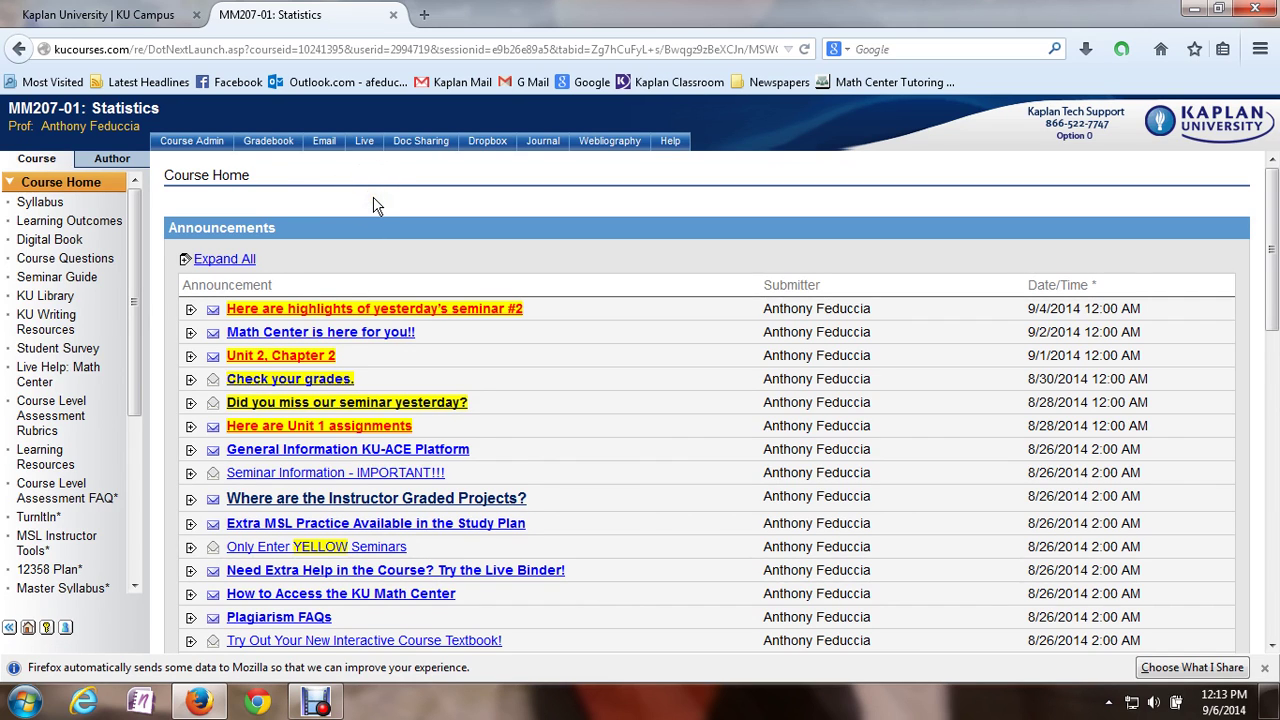
pyautogui.click(361, 199)
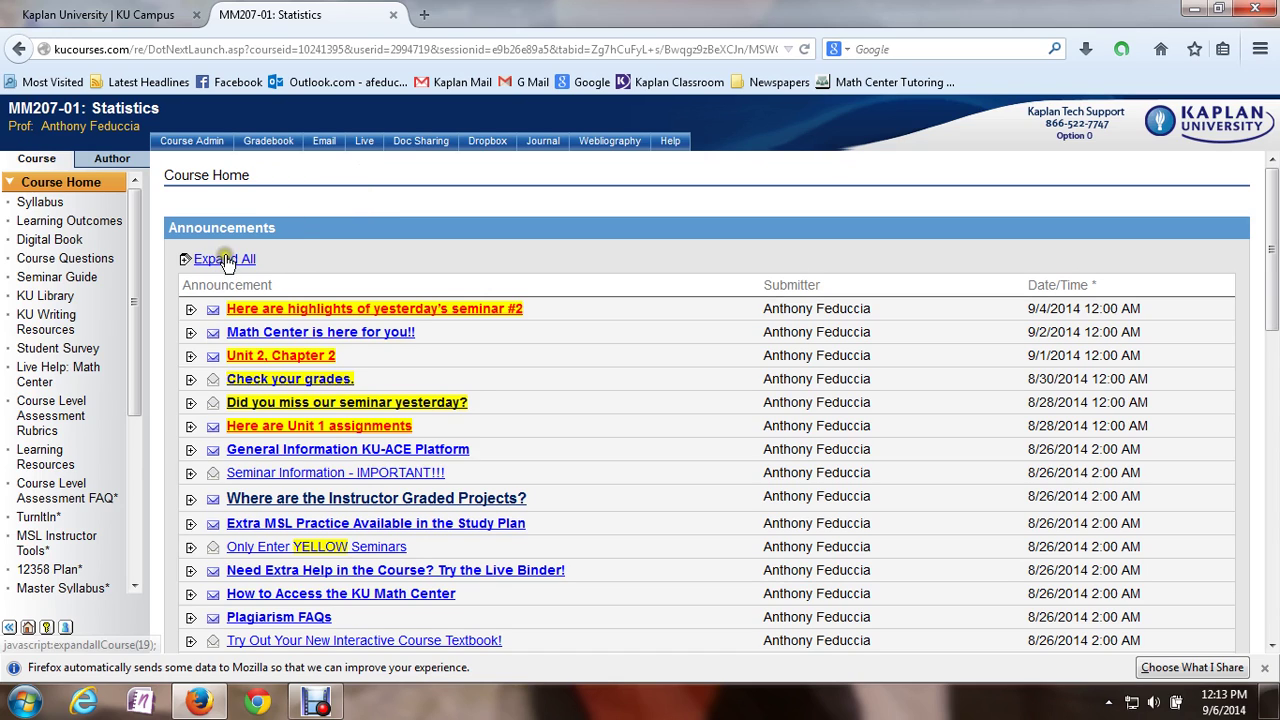
pyautogui.click(413, 145)
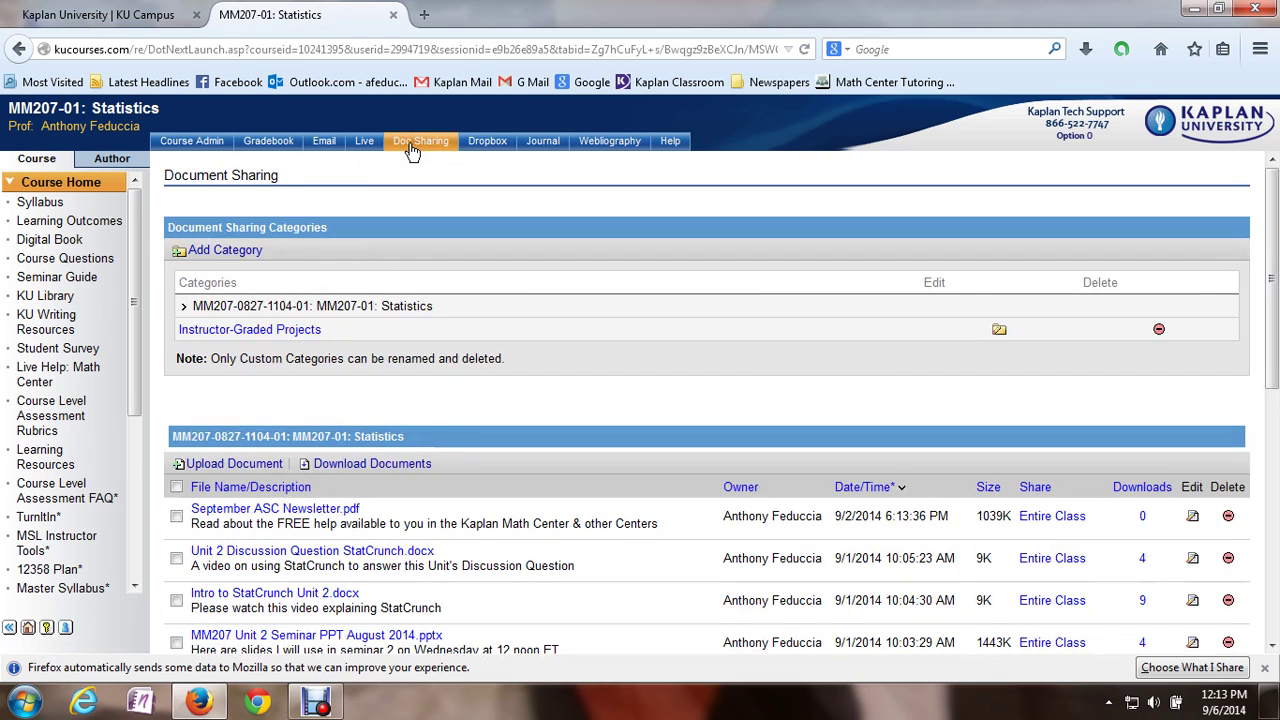
pyautogui.click(257, 333)
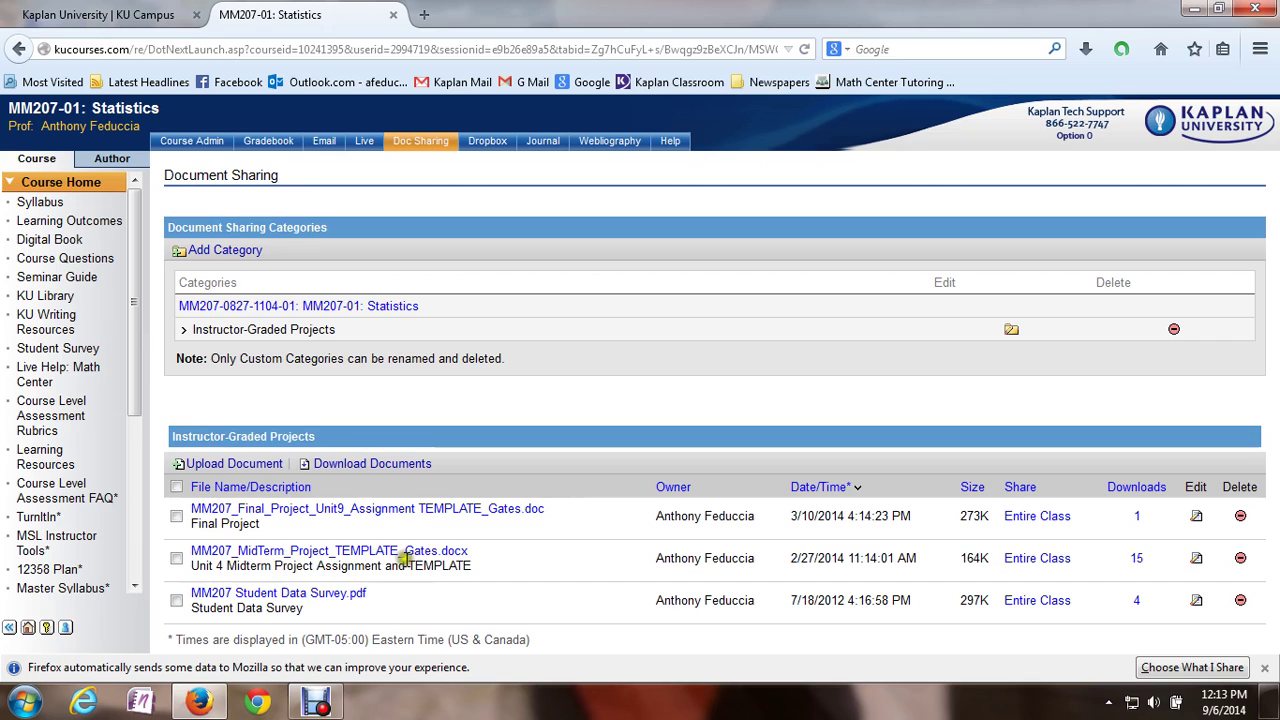
# - Open the shared file MM207_MidTerm_Project_TEMPLATE_Gates.docx for viewing and maximize its document window
pyautogui.click(301, 555)
pyautogui.click(301, 555)
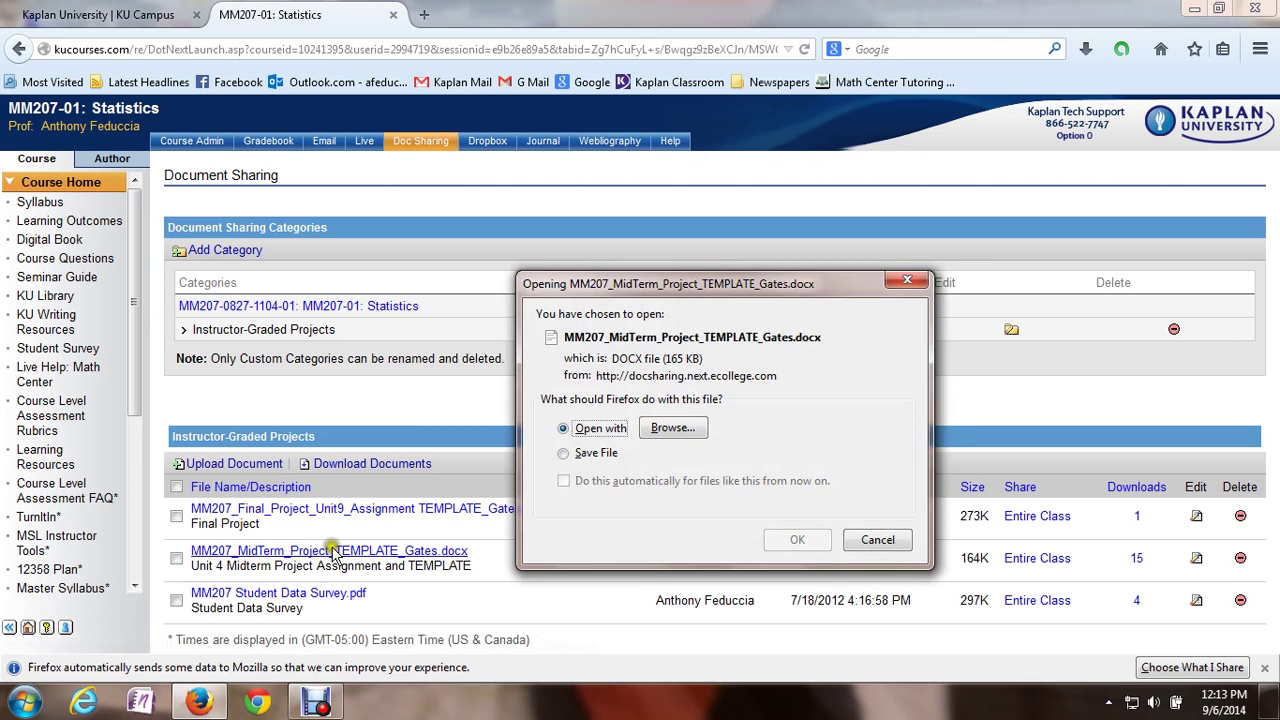
pyautogui.click(799, 540)
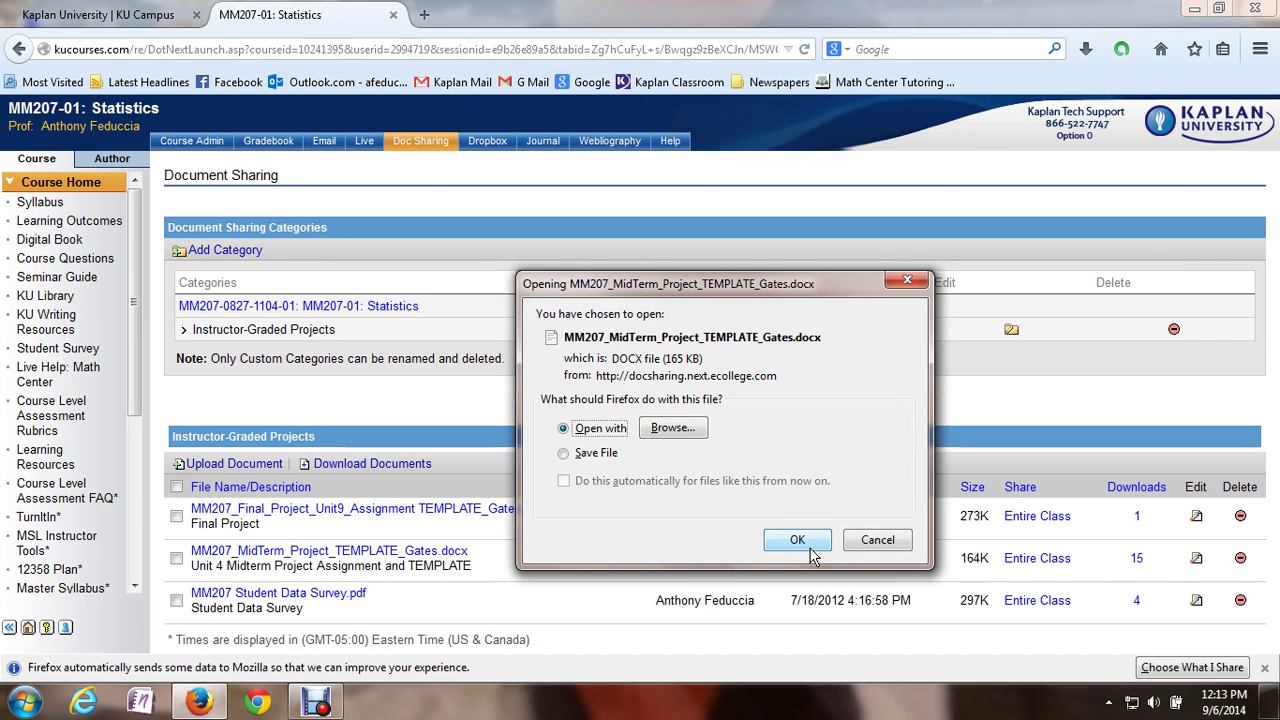
pyautogui.click(795, 545)
pyautogui.click(788, 549)
pyautogui.click(793, 548)
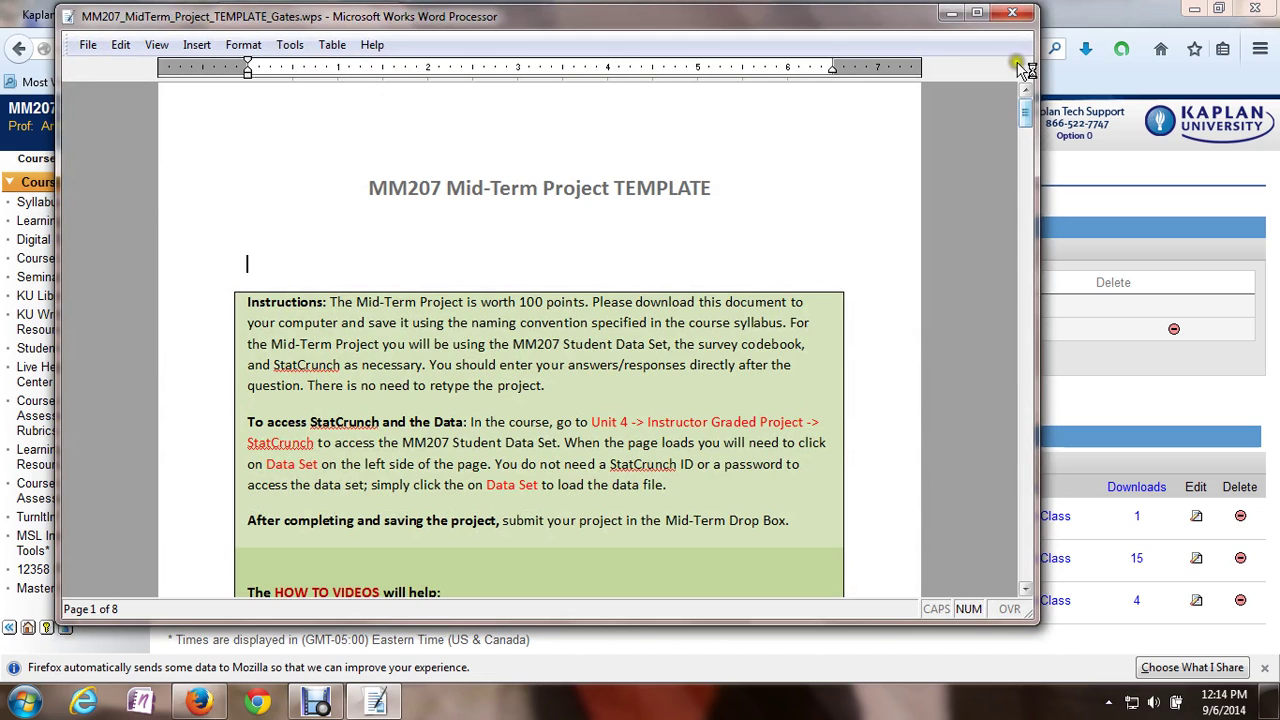
pyautogui.click(979, 10)
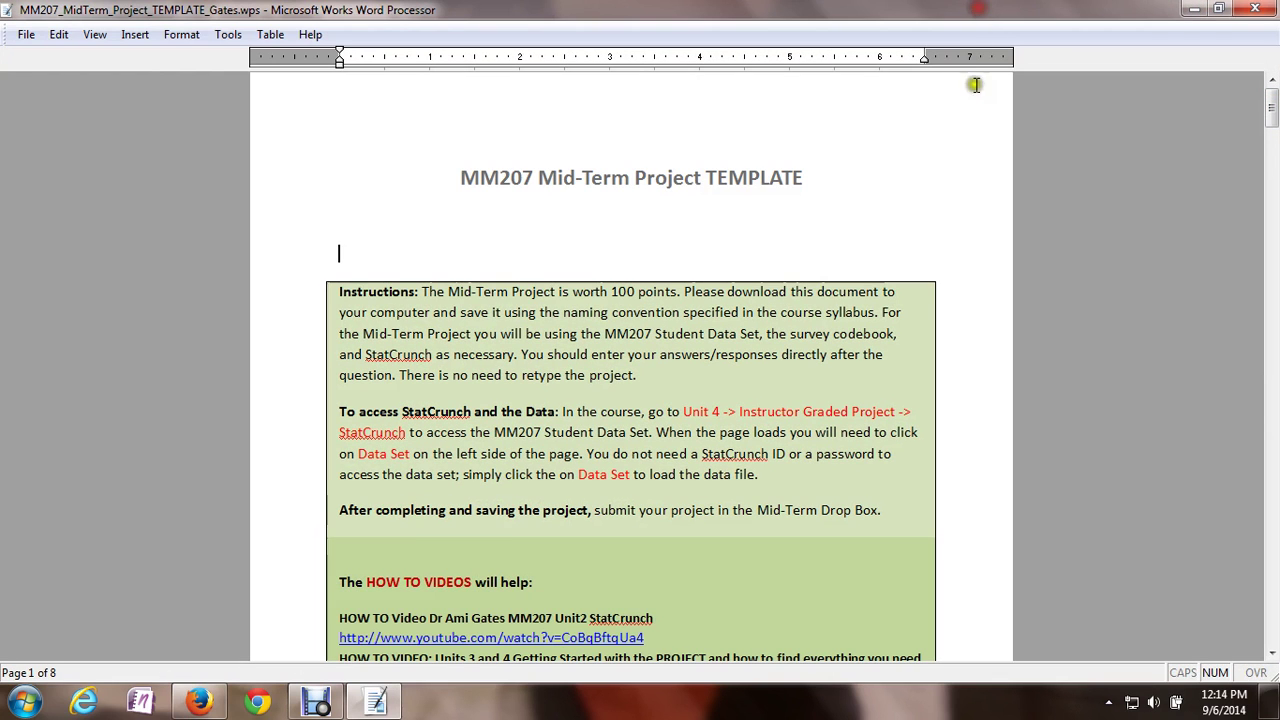
# - Review the instructions and how-to video links on the first page, and locate the line for the student's name
pyautogui.scroll(-5, 686, 300)
pyautogui.scroll(-1, 686, 300)
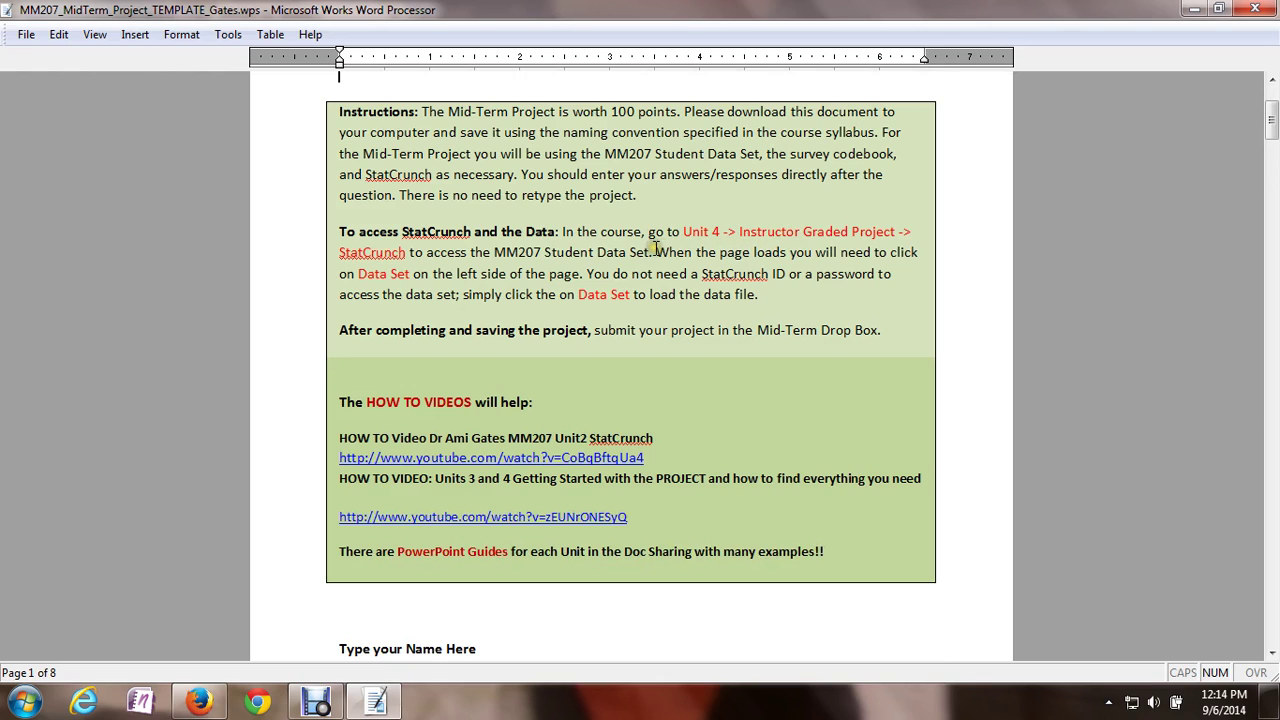
pyautogui.scroll(-4, 668, 252)
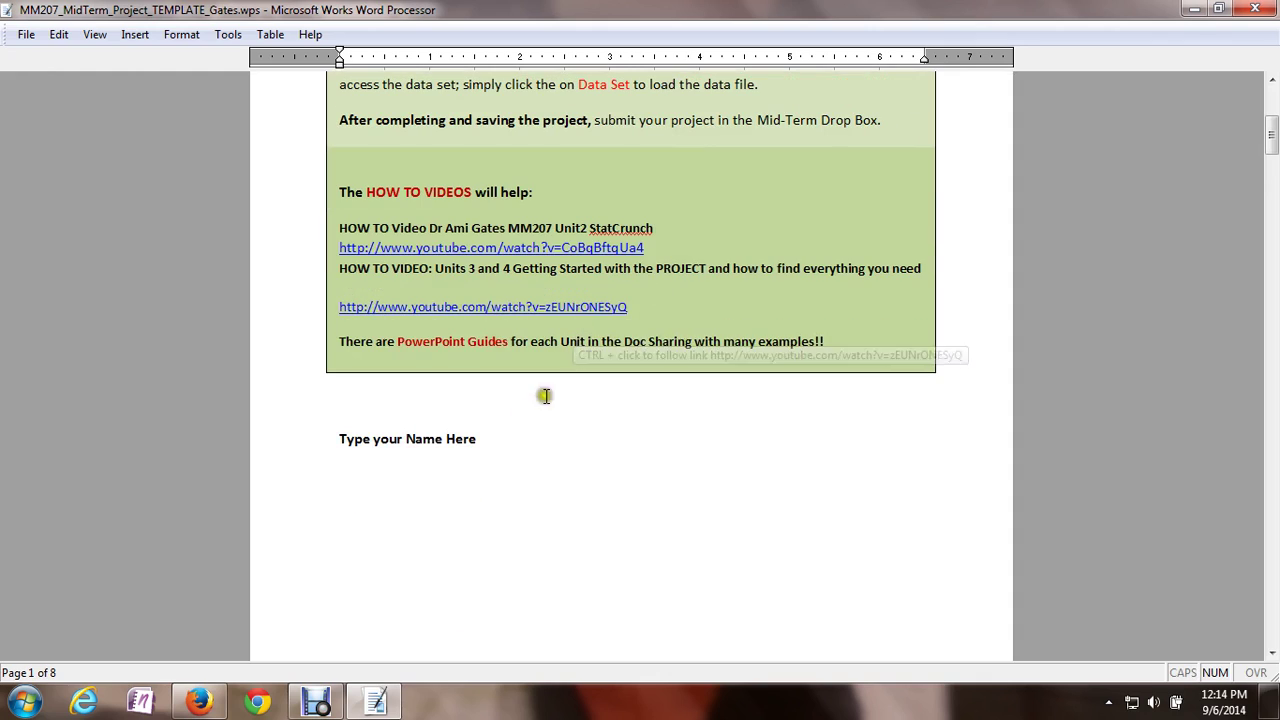
pyautogui.click(333, 446)
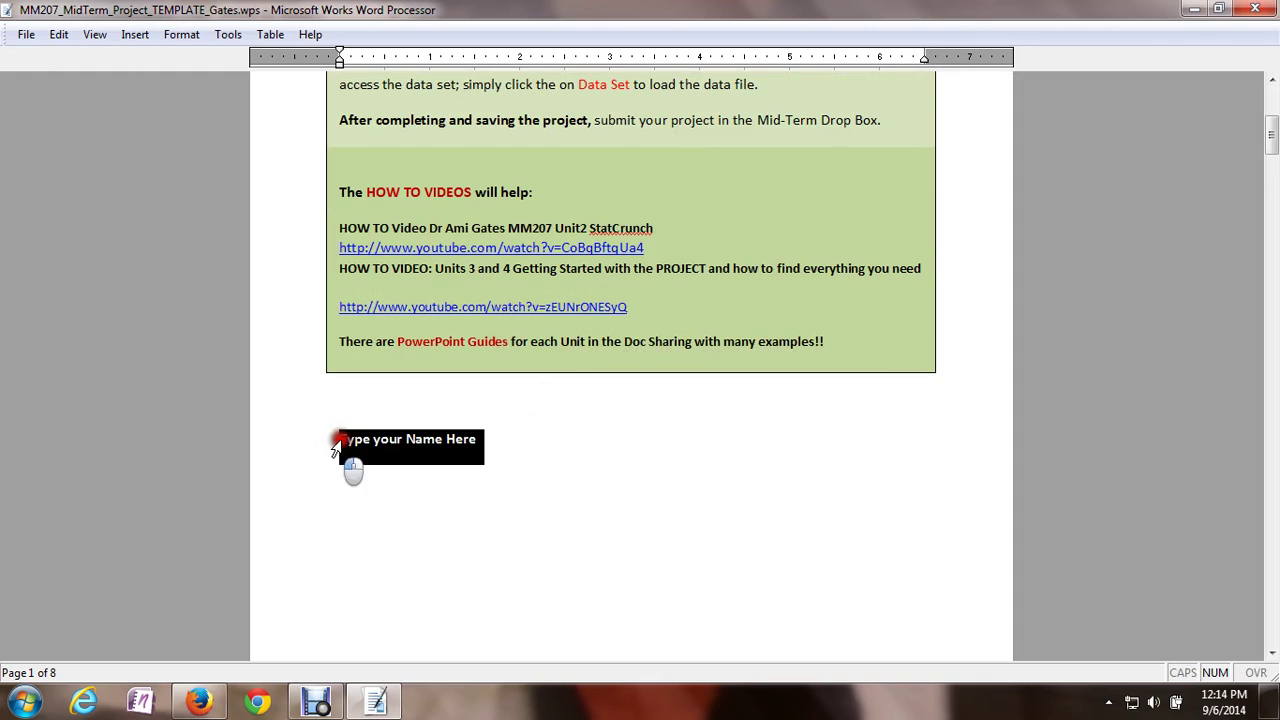
pyautogui.click(570, 452)
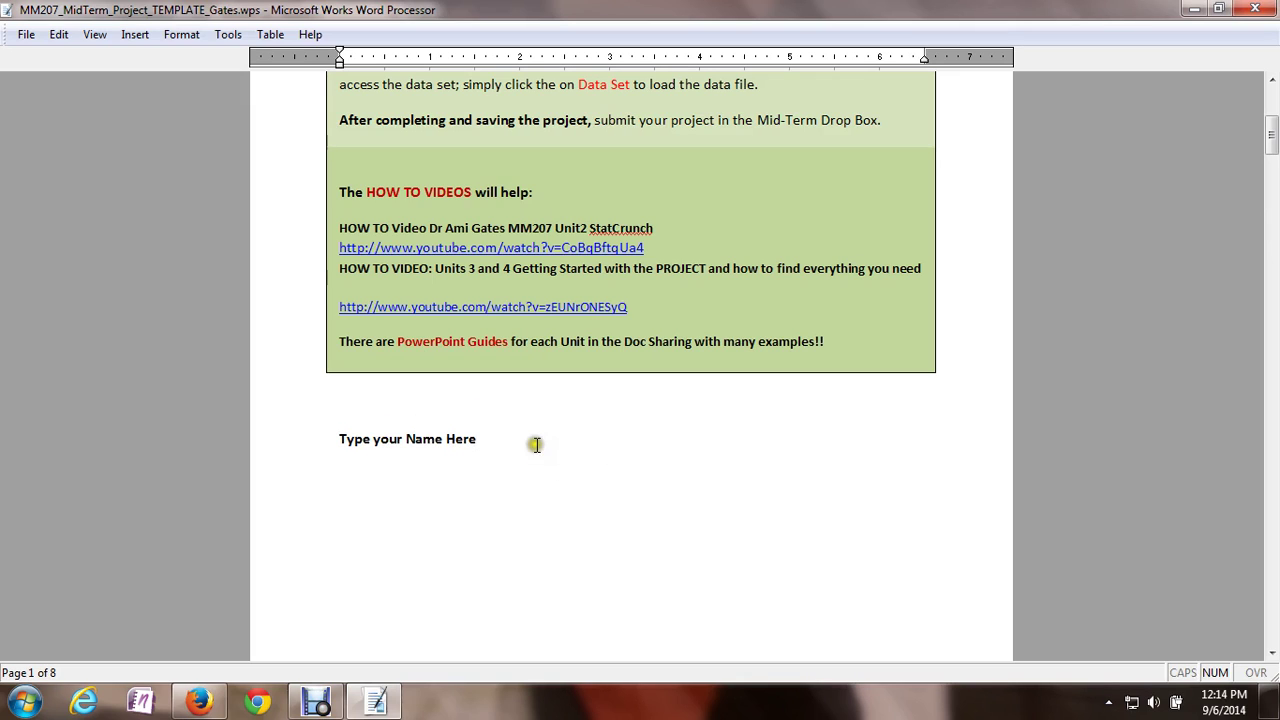
# - Go to question 1 and place the cursor at the end of "The implied population is"
pyautogui.scroll(-1, 580, 438)
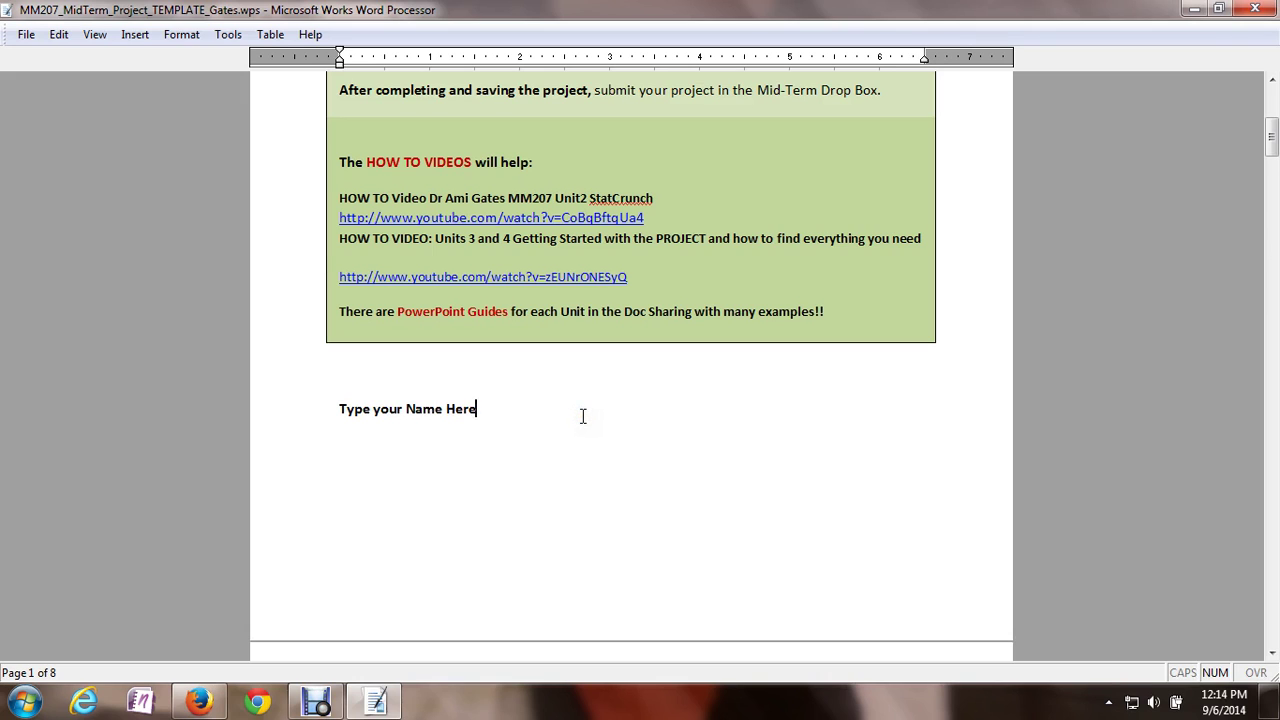
pyautogui.scroll(-4, 583, 416)
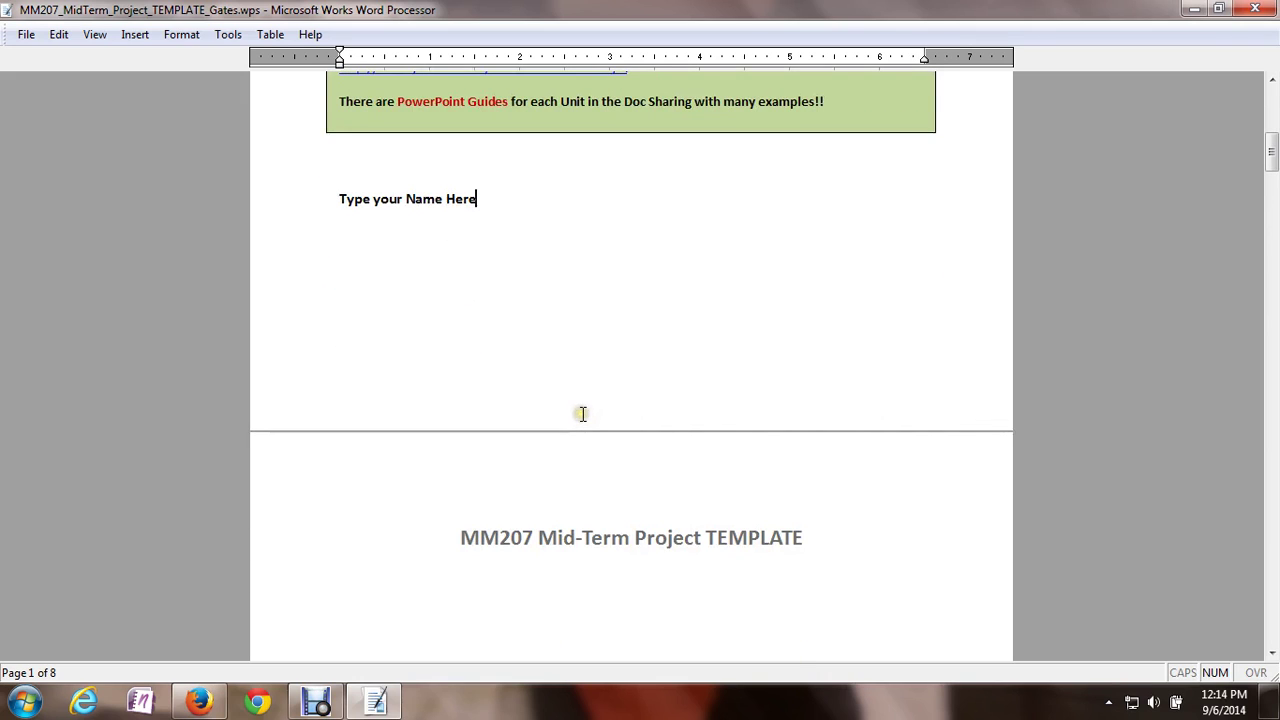
pyautogui.scroll(-2, 583, 414)
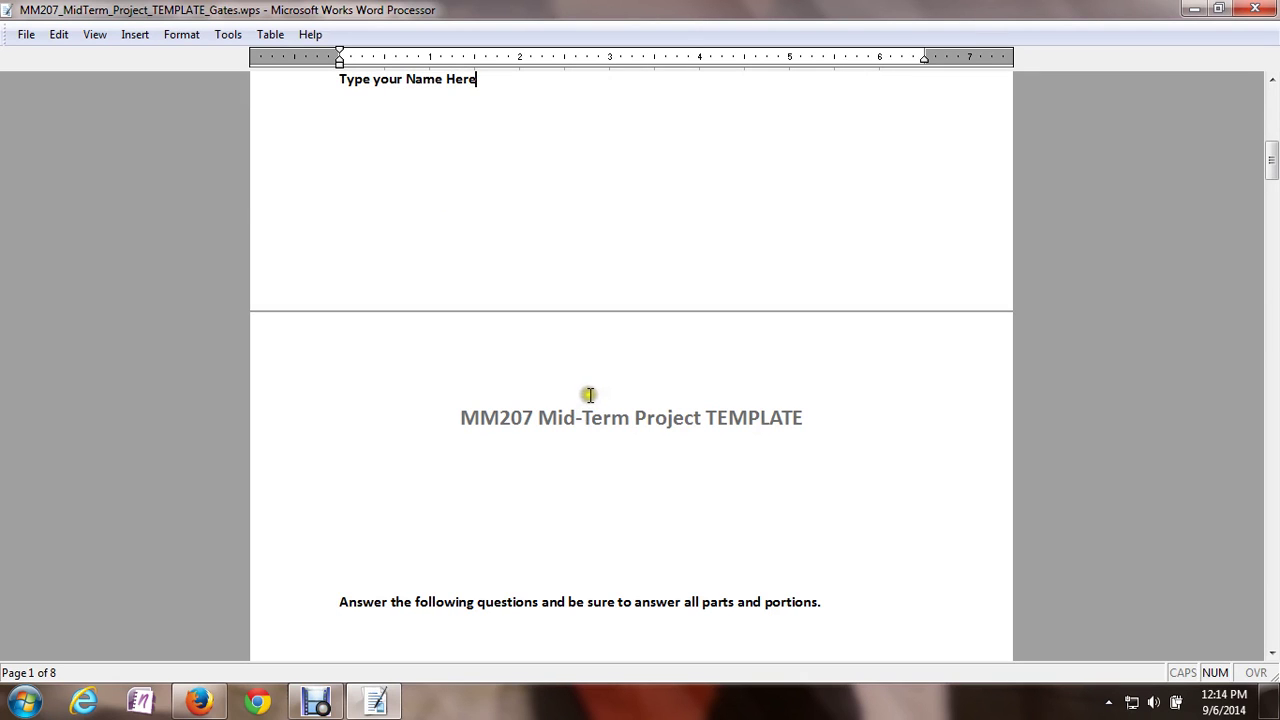
pyautogui.scroll(-2, 593, 395)
pyautogui.scroll(-2, 593, 395)
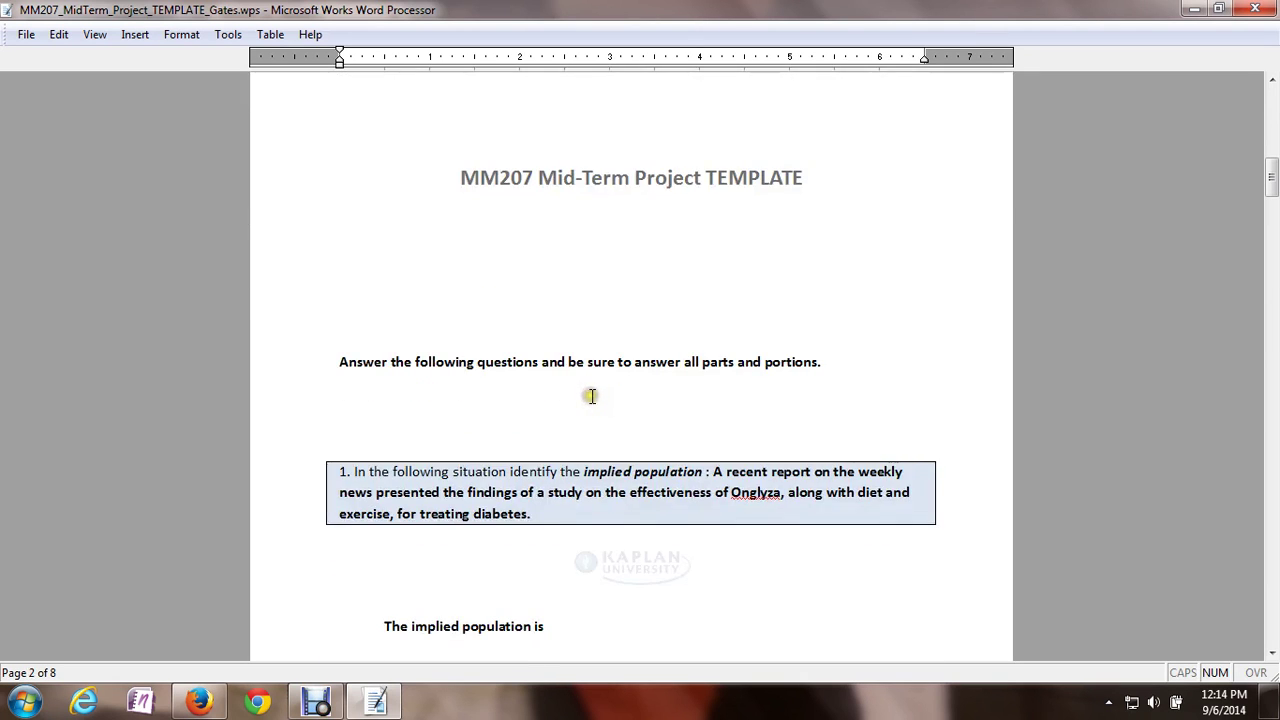
pyautogui.scroll(-2, 591, 400)
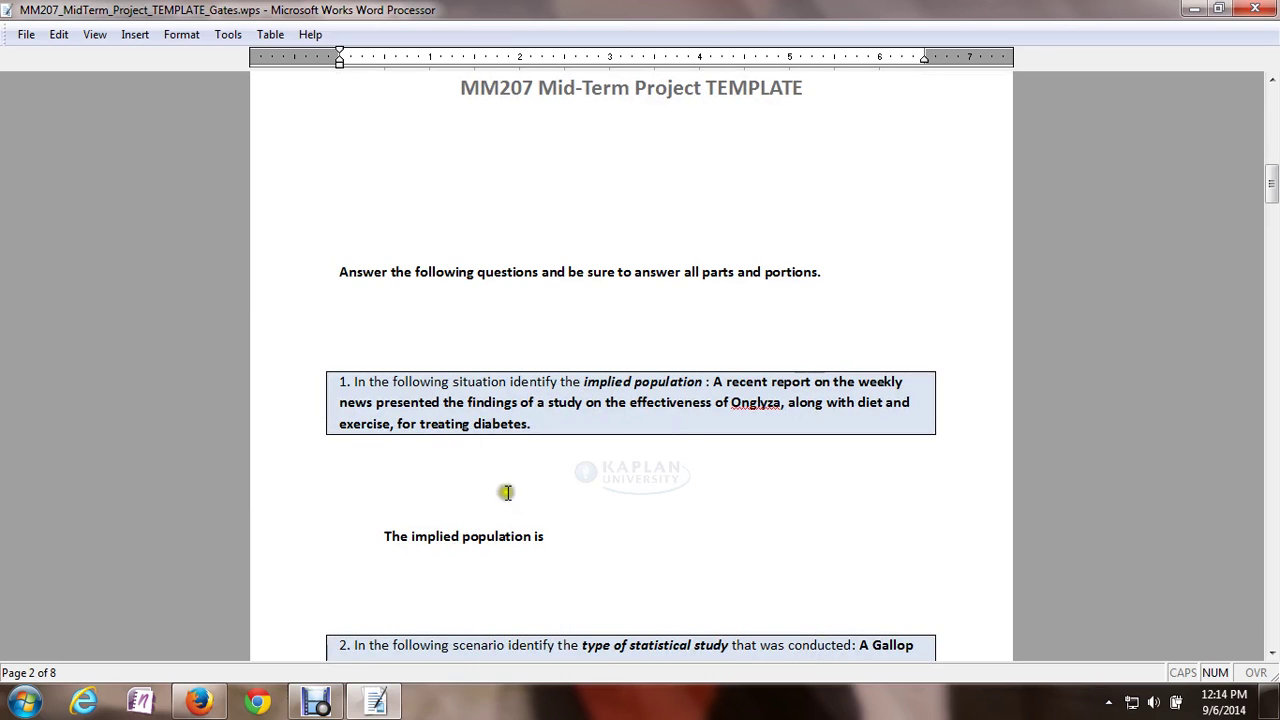
pyautogui.click(569, 536)
pyautogui.tripleClick(708, 517)
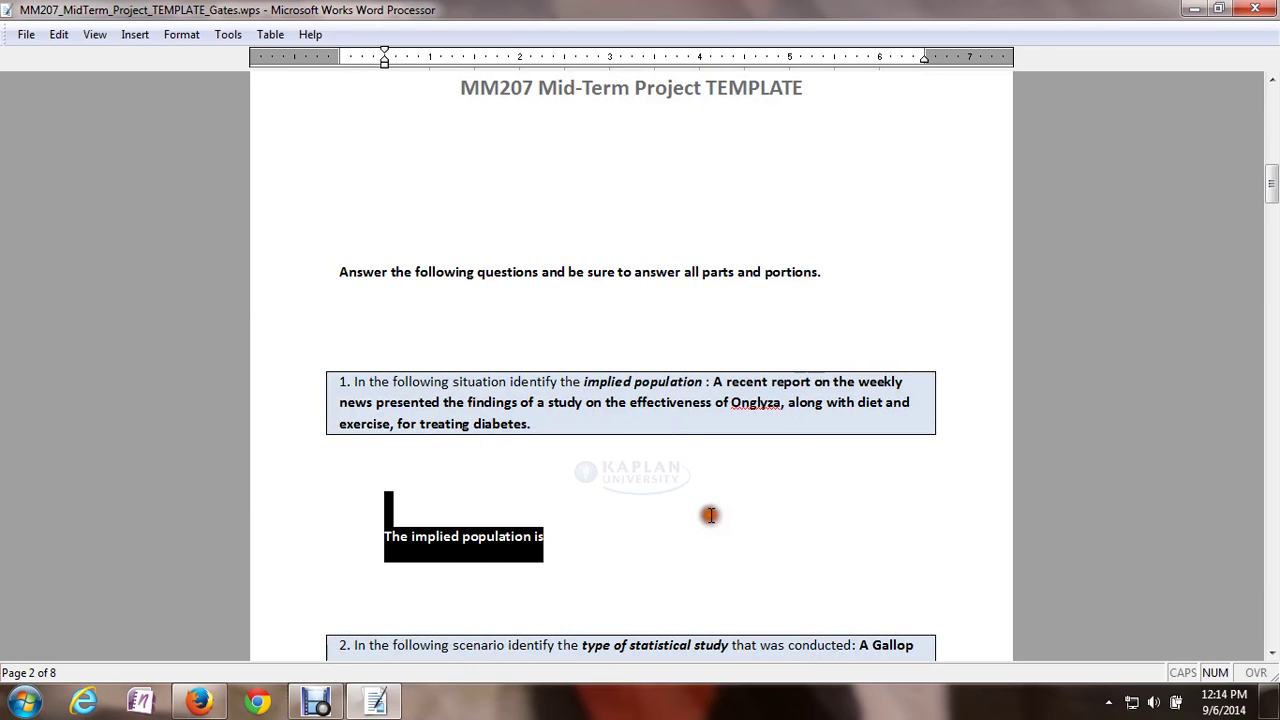
pyautogui.click(631, 534)
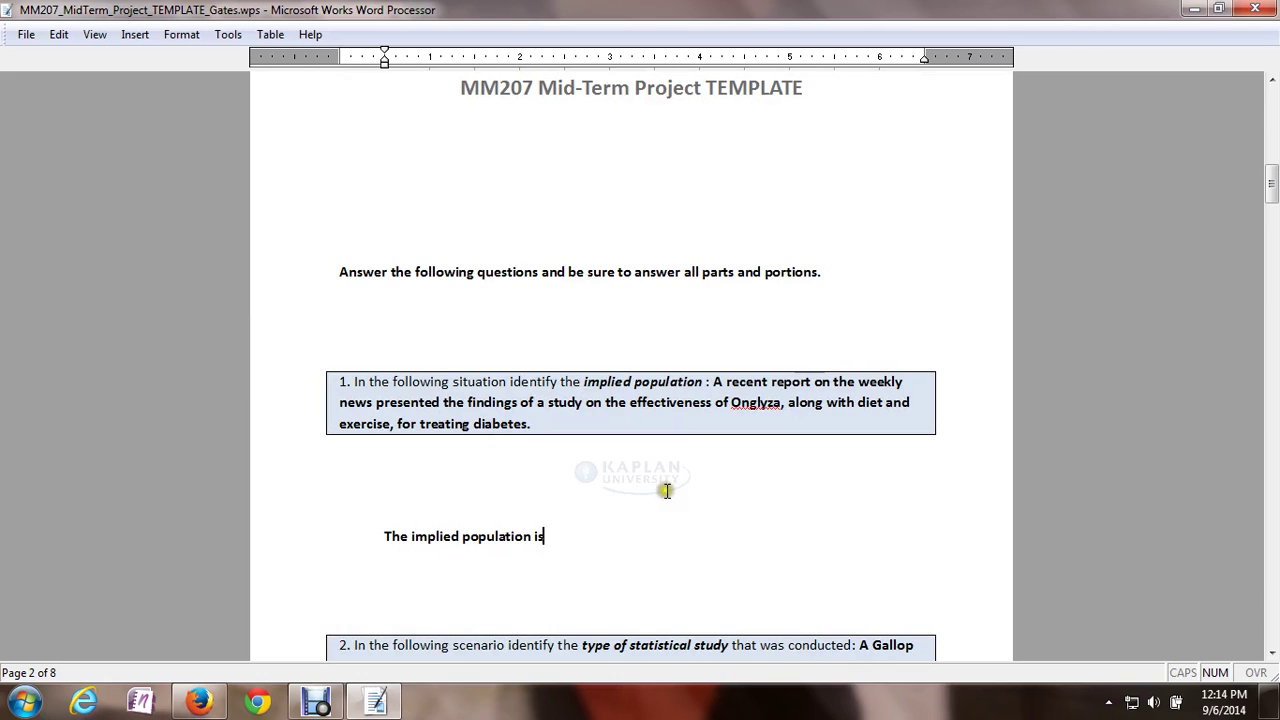
# - Read through question 2 on the type of statistical study and question 3 on the statistic and parameter, including their answer lines
pyautogui.scroll(-1, 606, 490)
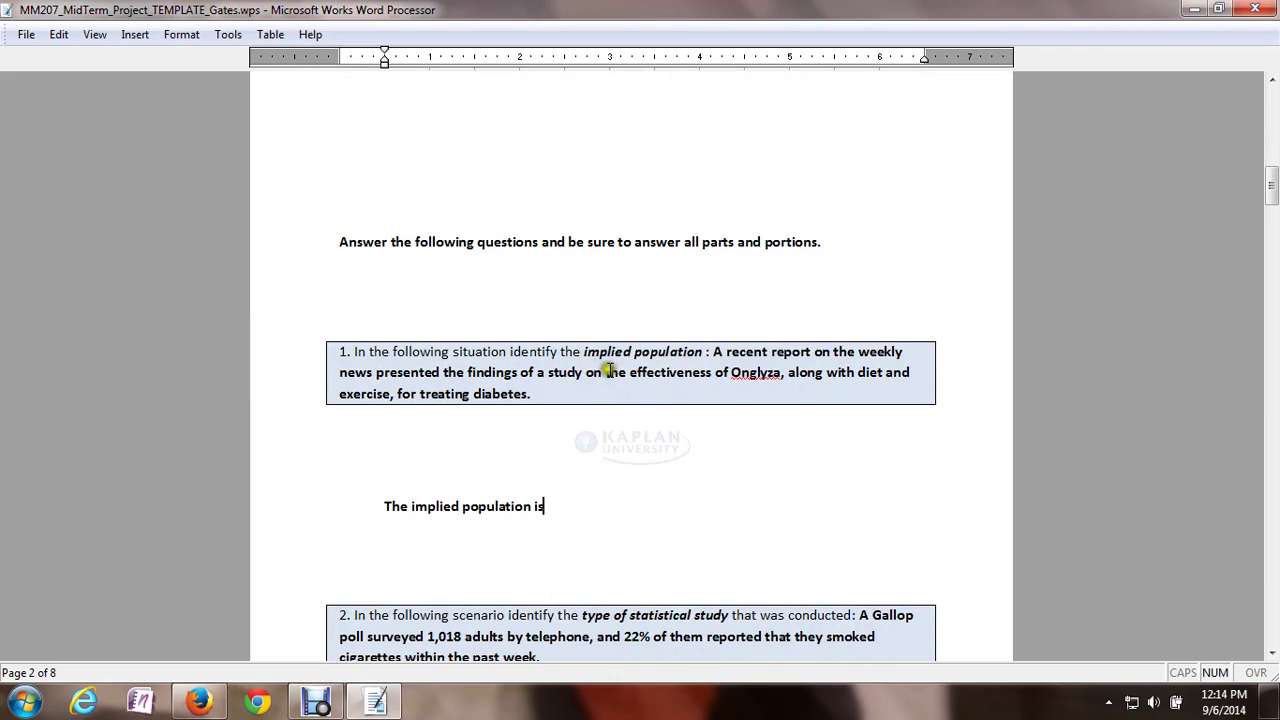
pyautogui.scroll(-3, 604, 400)
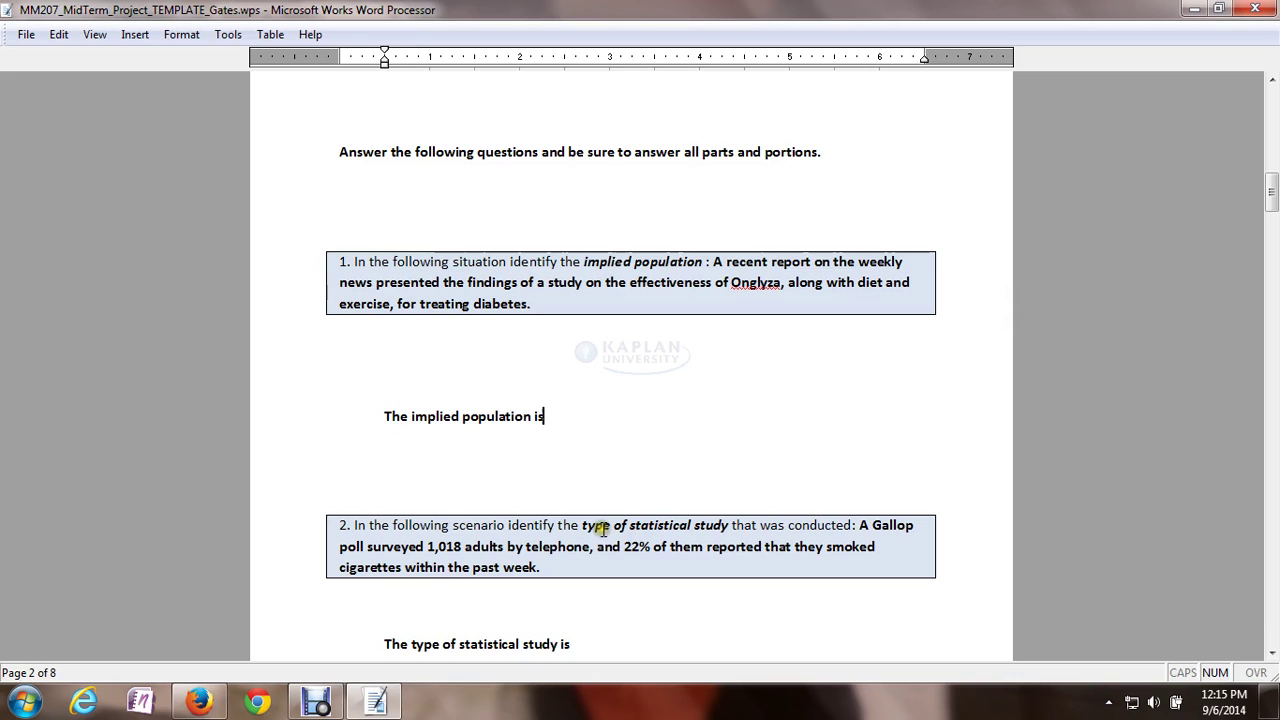
pyautogui.scroll(-2, 631, 487)
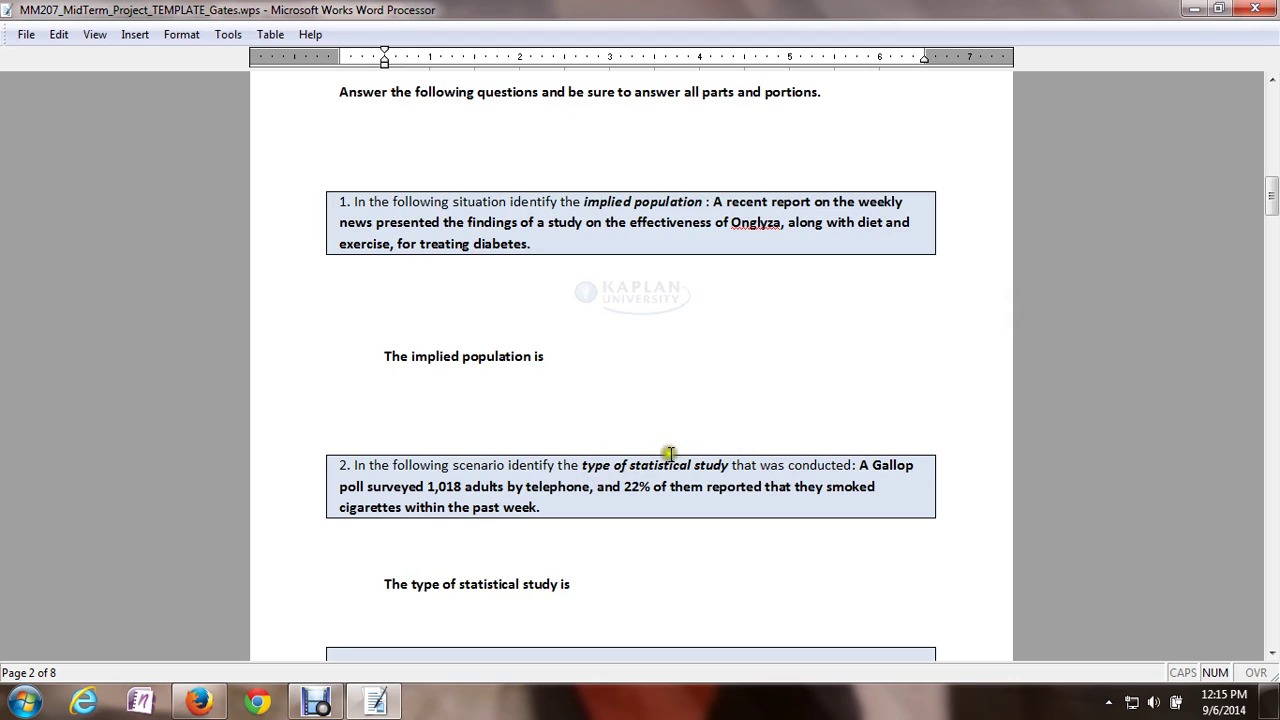
pyautogui.scroll(-1, 660, 425)
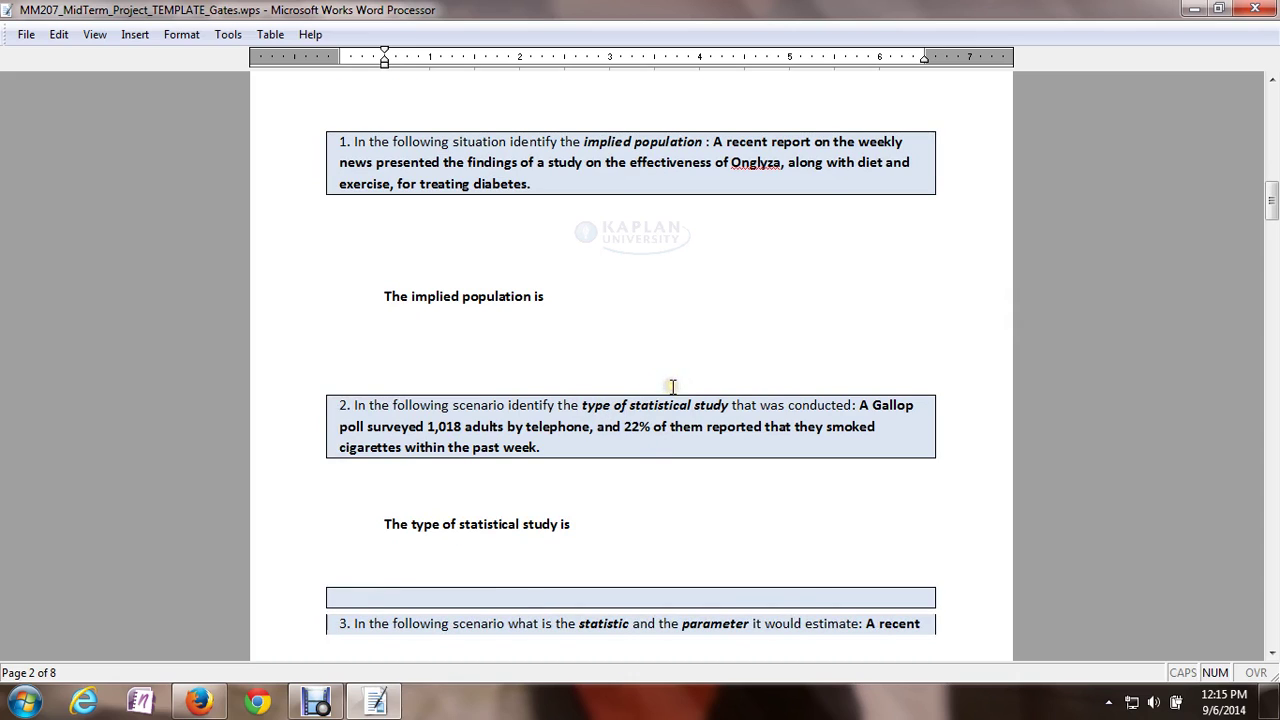
pyautogui.scroll(-1, 673, 387)
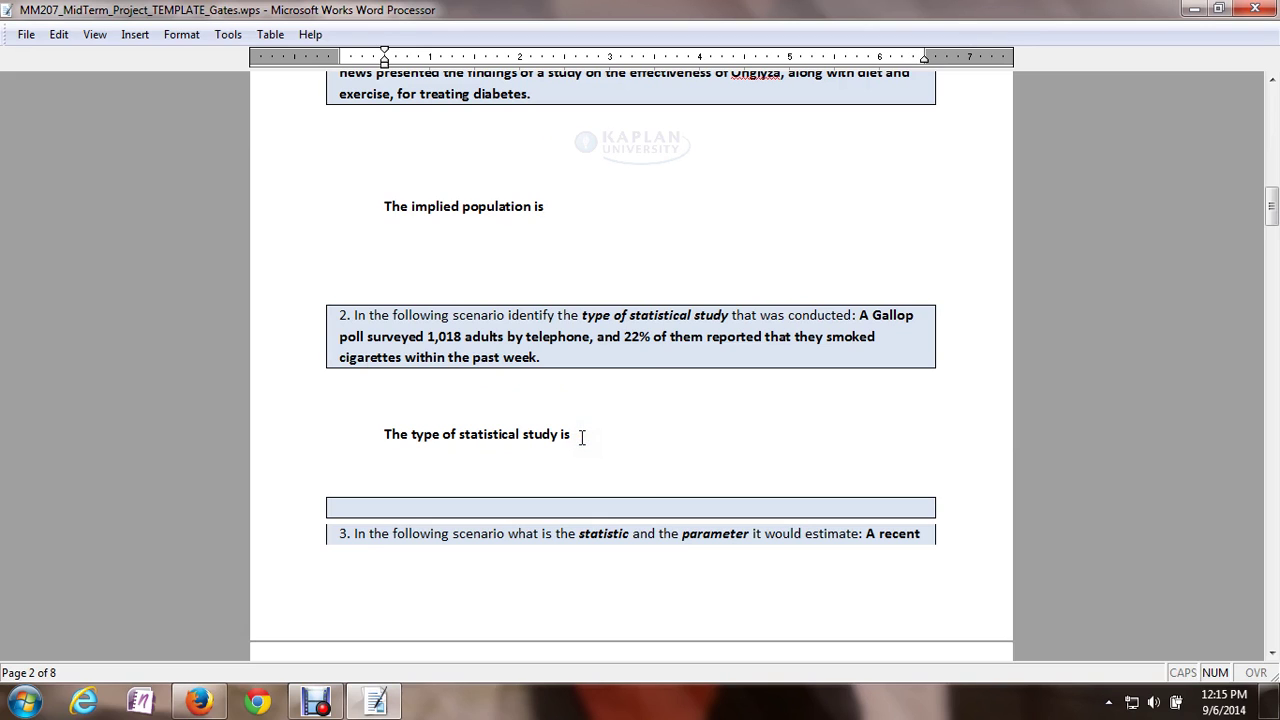
pyautogui.scroll(-4, 581, 437)
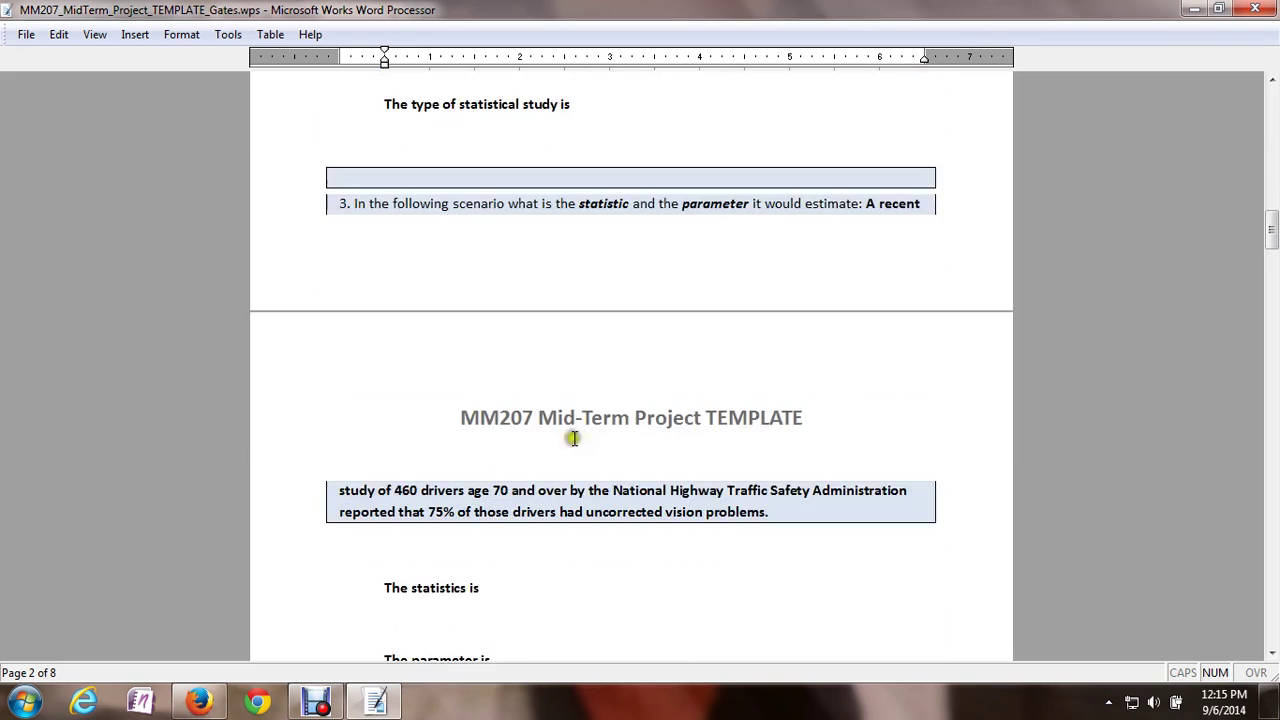
pyautogui.scroll(-1, 524, 526)
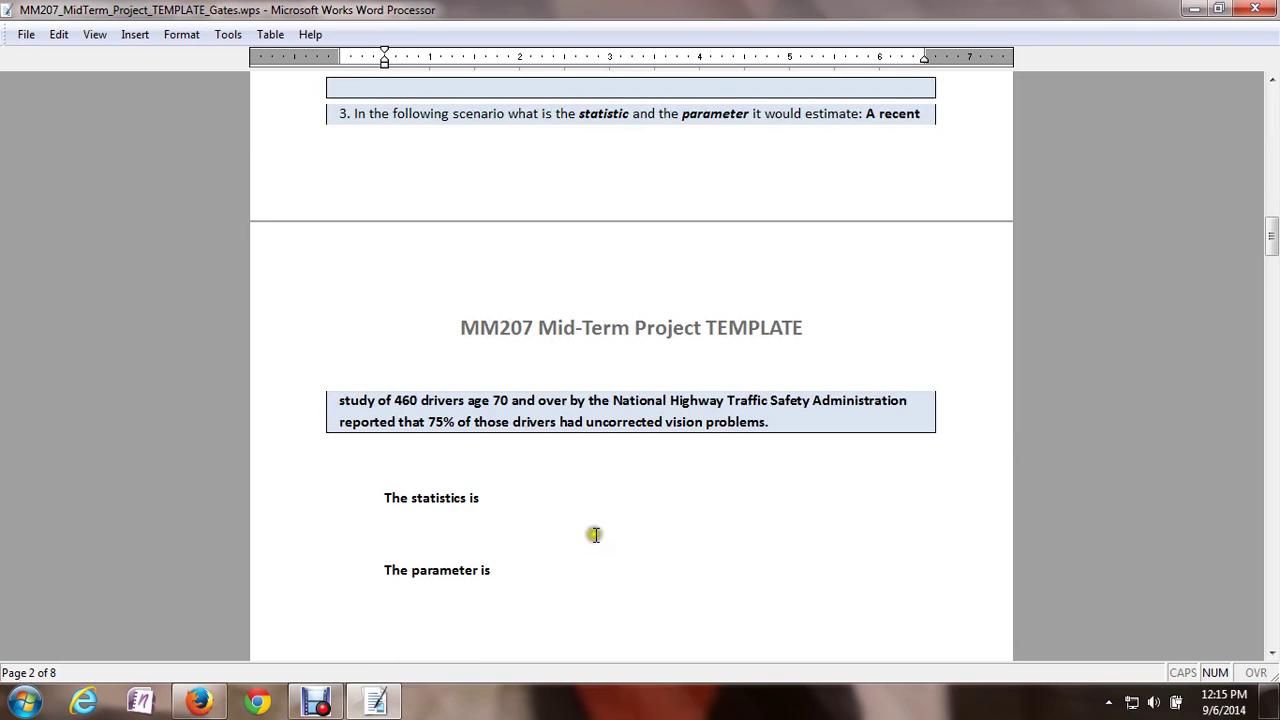
# - Return to the first-page instructions and highlight the StatCrunch access path "go to Unit 4 -> Instructor Graded Project"
pyautogui.scroll(3, 603, 530)
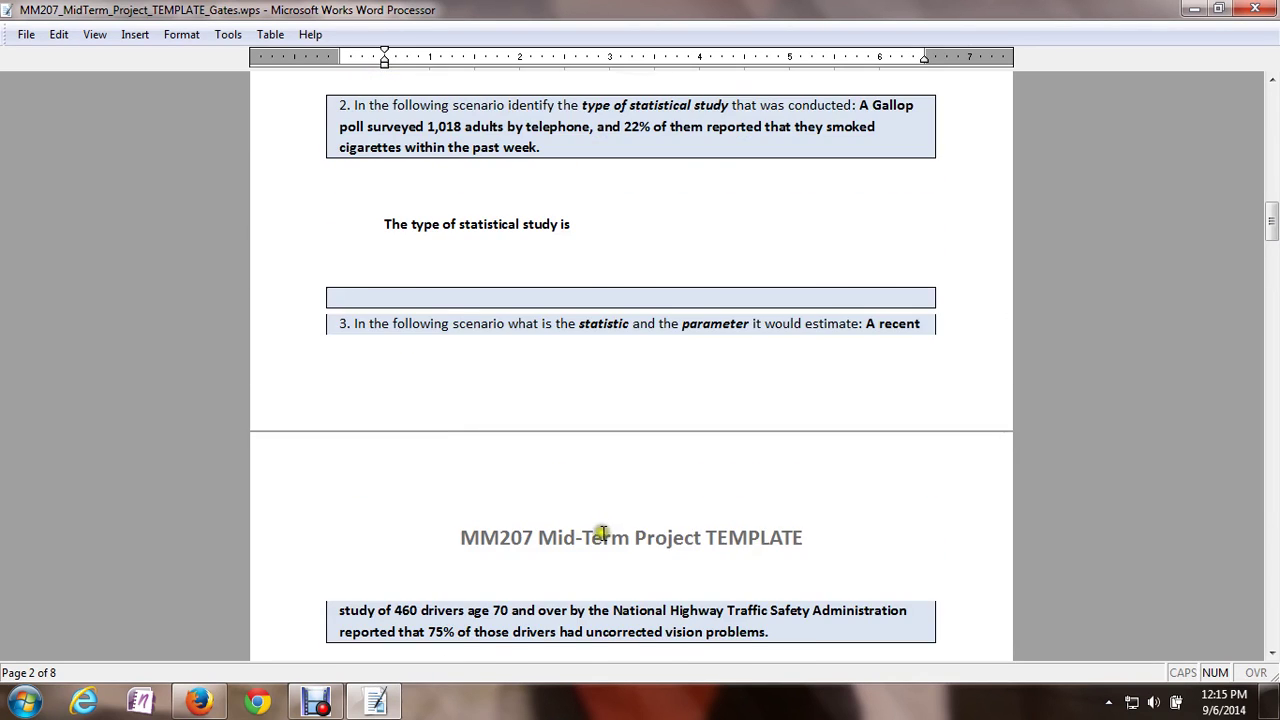
pyautogui.scroll(8, 600, 530)
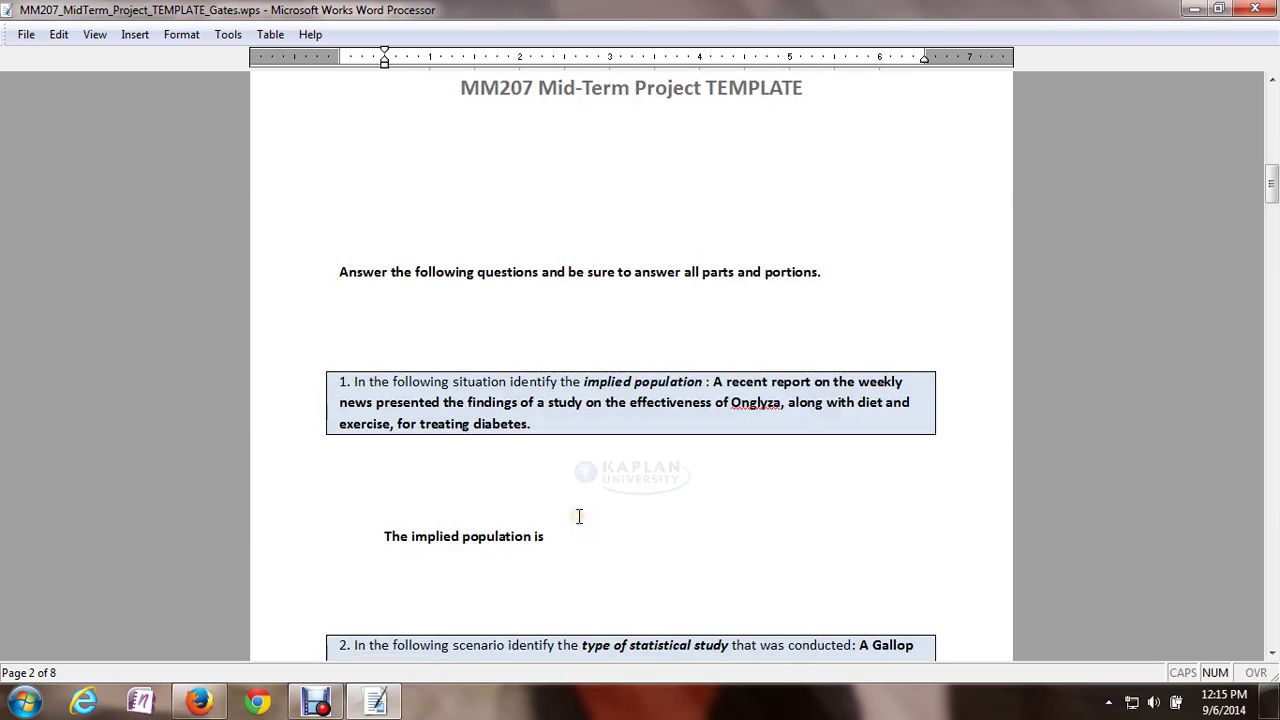
pyautogui.scroll(3, 578, 516)
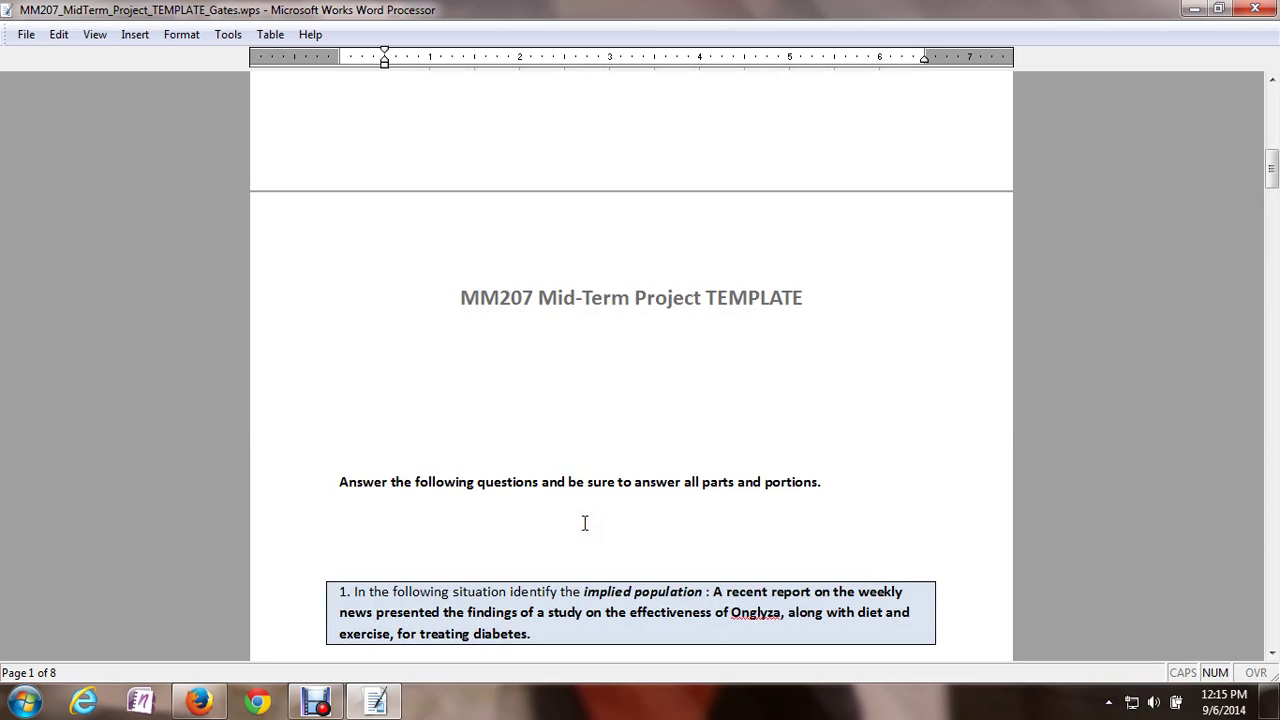
pyautogui.click(551, 539)
pyautogui.moveTo(212, 703)
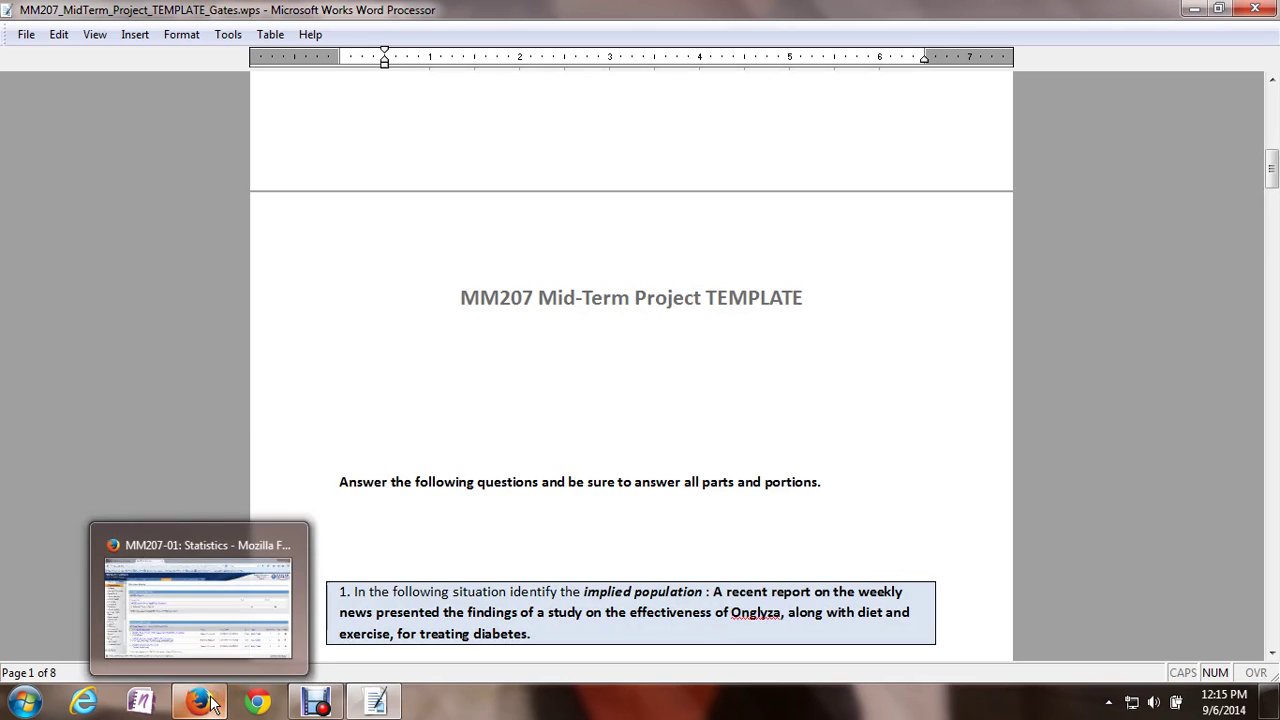
pyautogui.scroll(3, 503, 450)
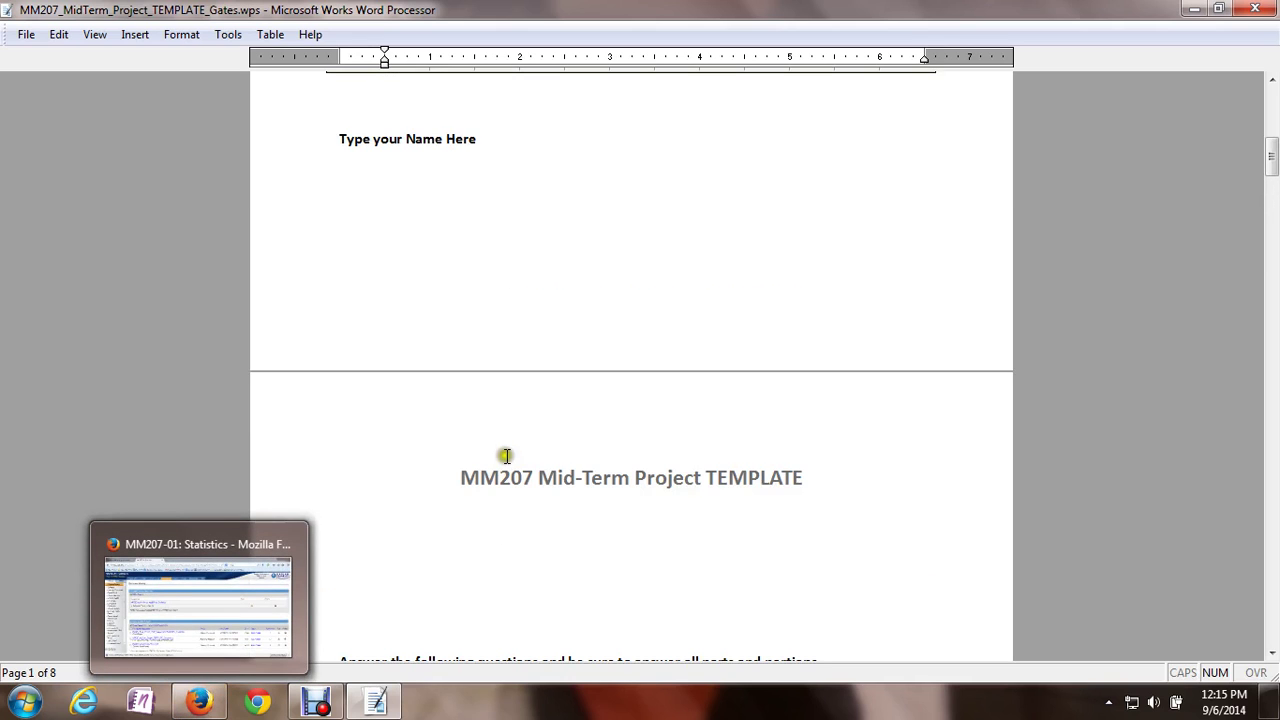
pyautogui.scroll(-1, 507, 451)
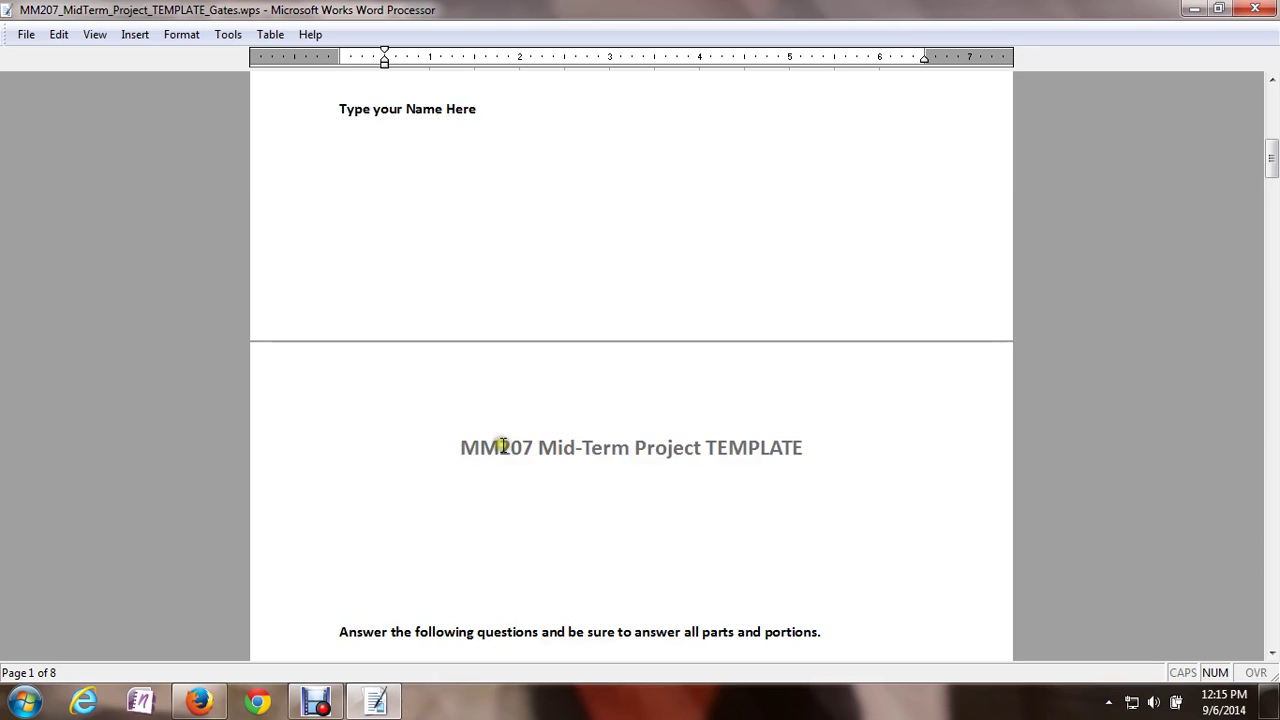
pyautogui.scroll(-7, 503, 447)
pyautogui.scroll(5, 500, 431)
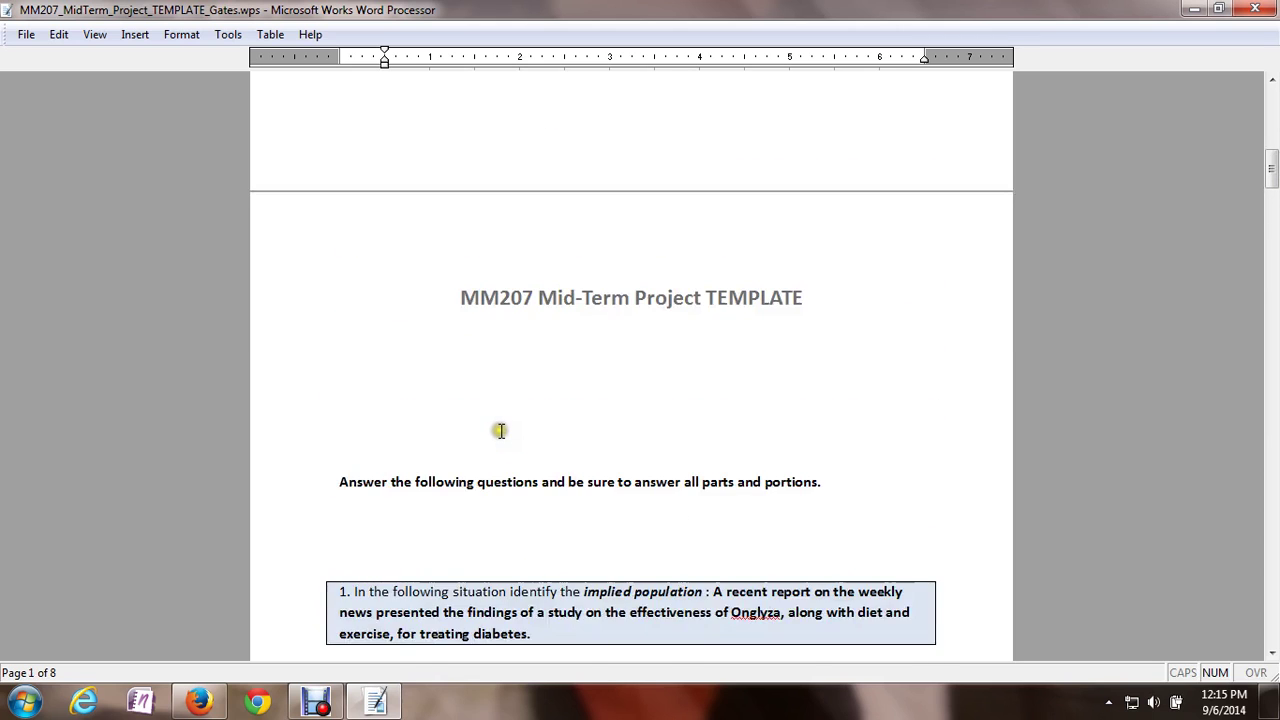
pyautogui.scroll(12, 500, 431)
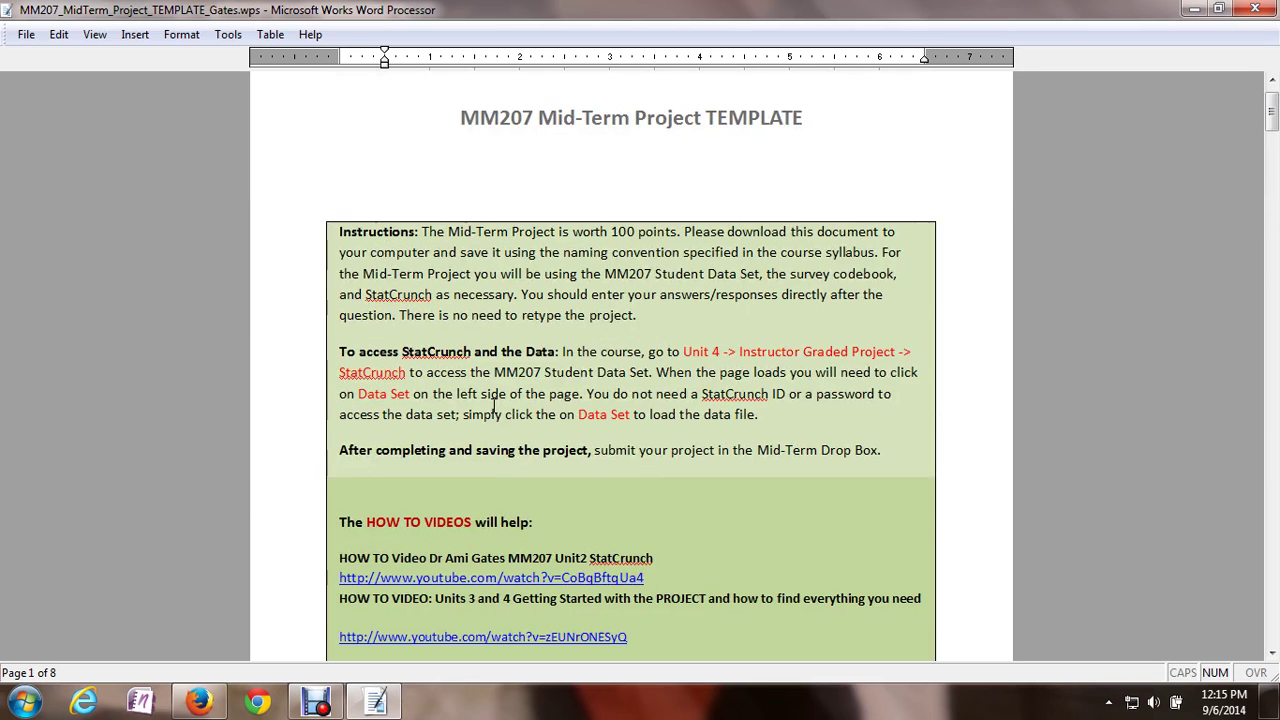
pyautogui.moveTo(648, 352); pyautogui.dragTo(895, 352)
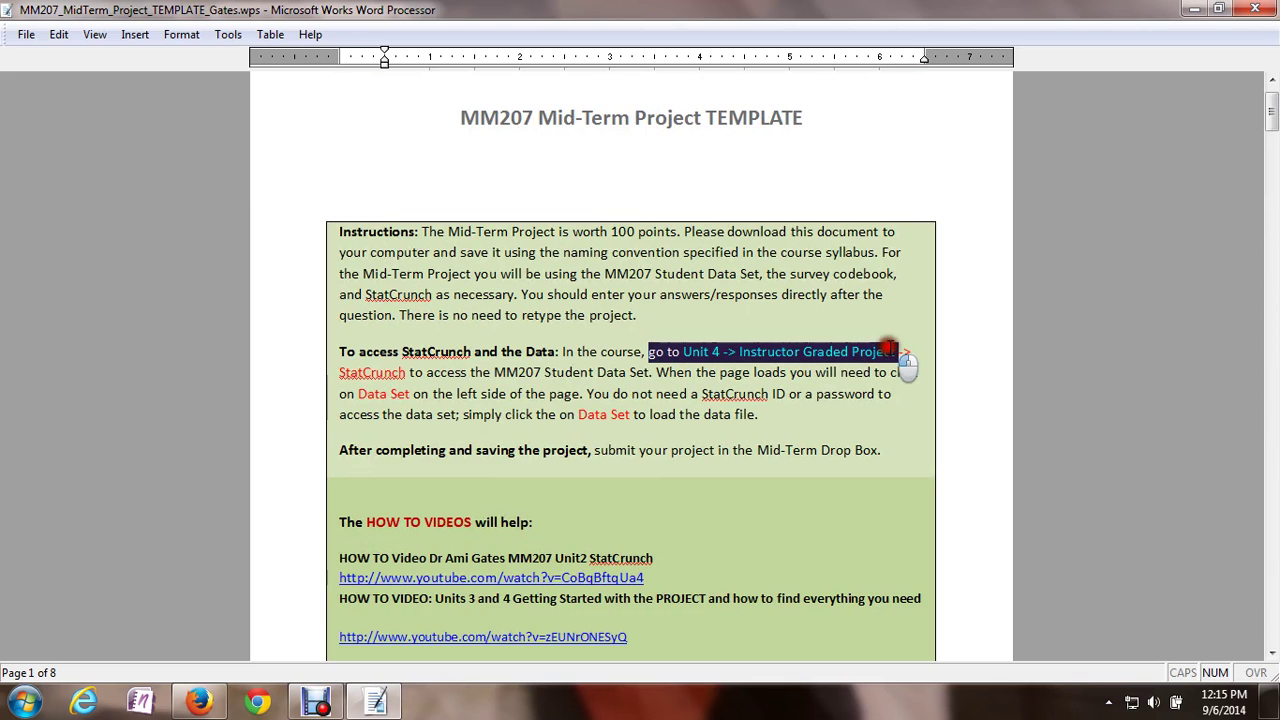
# - Switch to the course site in Firefox and open the Instructor Graded Project page of Unit 4
pyautogui.click(201, 703)
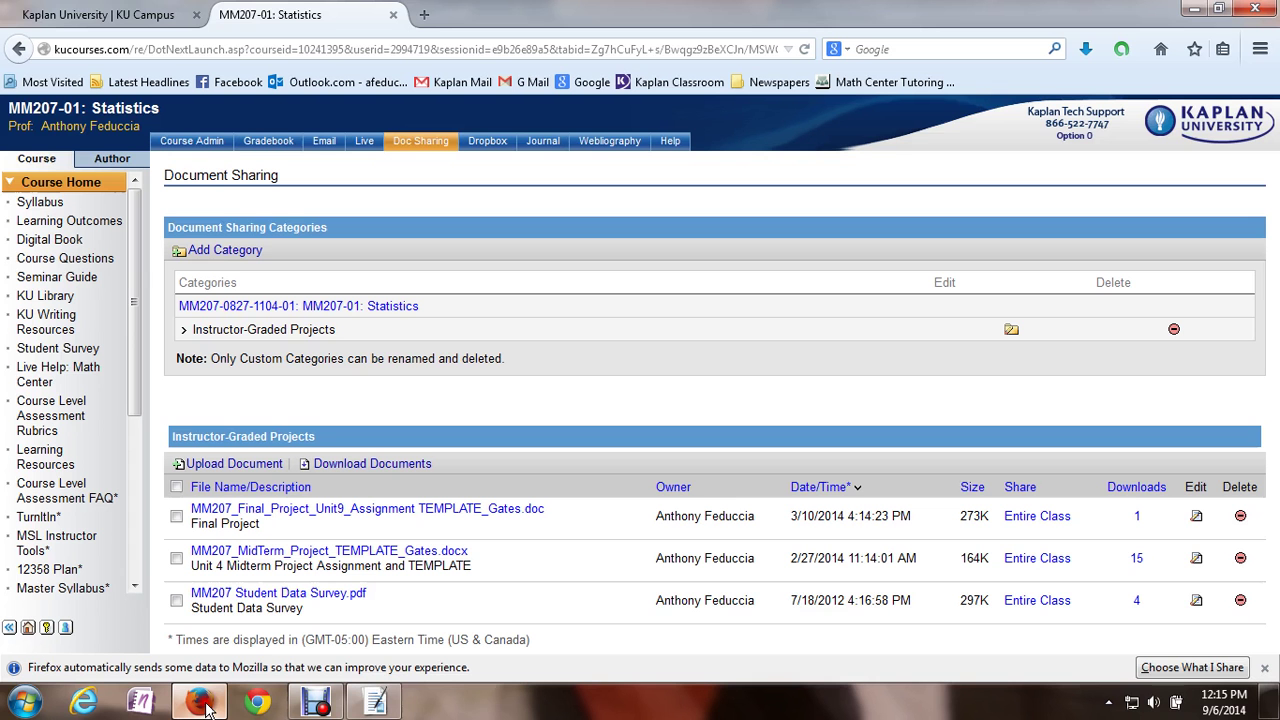
pyautogui.moveTo(134, 355); pyautogui.dragTo(134, 557)
pyautogui.click(62, 463)
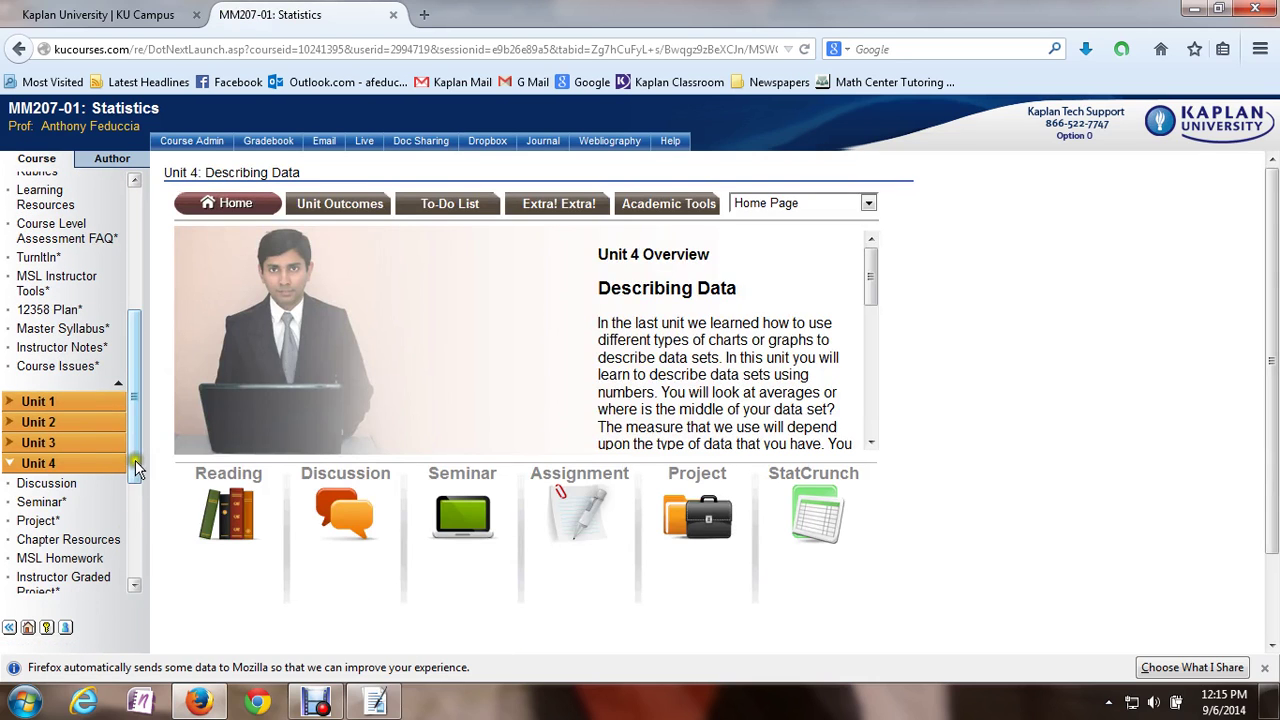
pyautogui.moveTo(136, 468); pyautogui.dragTo(157, 530)
pyautogui.click(77, 480)
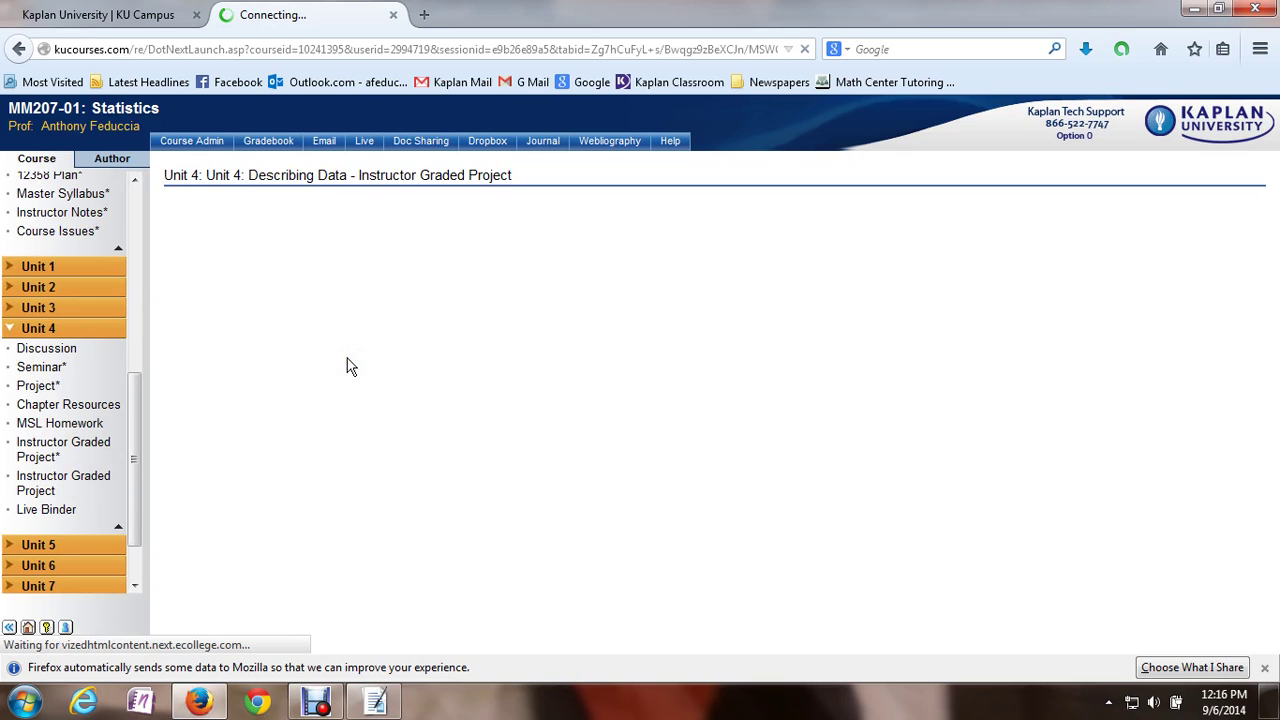
# - Launch the StatCrunch website from the project page and load Data Set 3
pyautogui.click(347, 358)
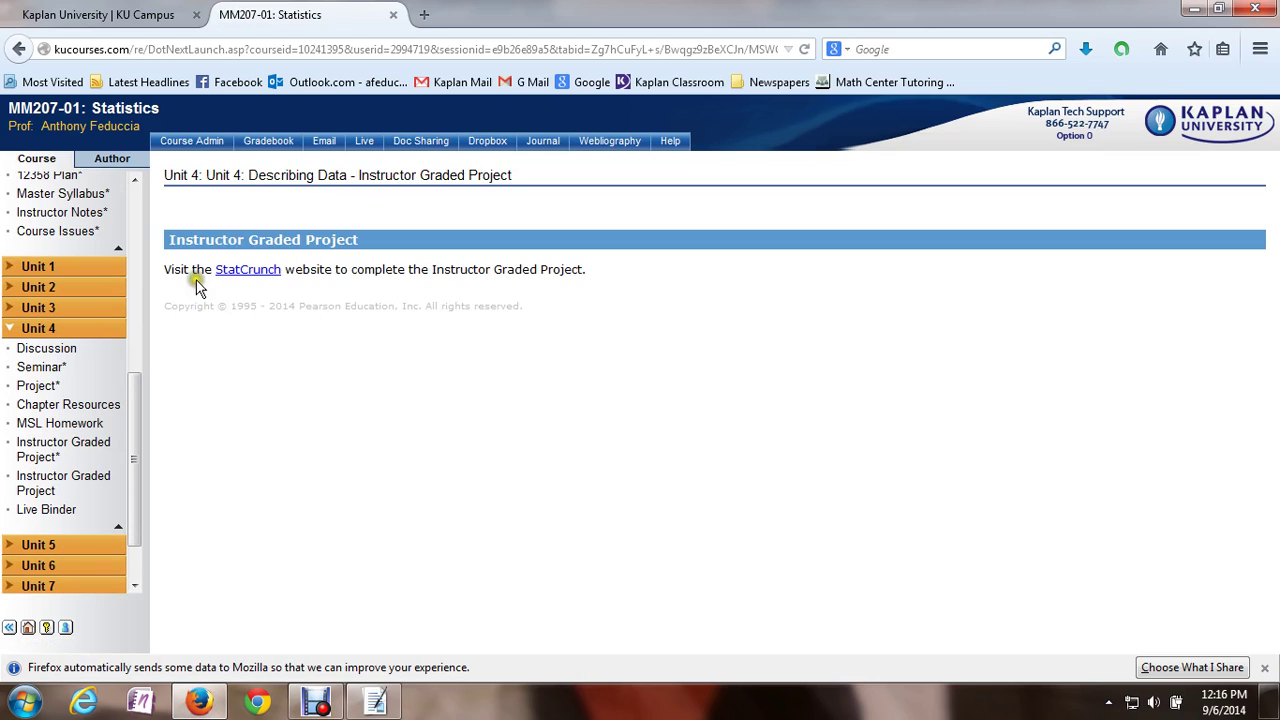
pyautogui.click(255, 276)
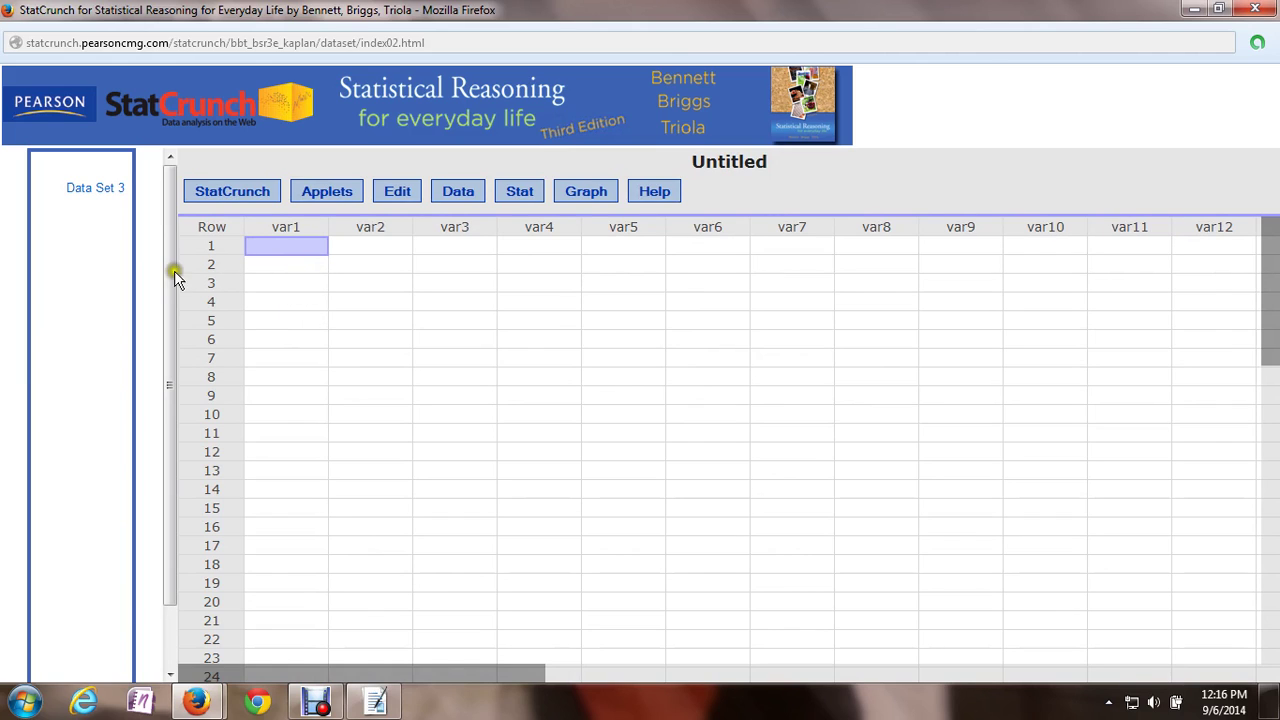
pyautogui.click(84, 190)
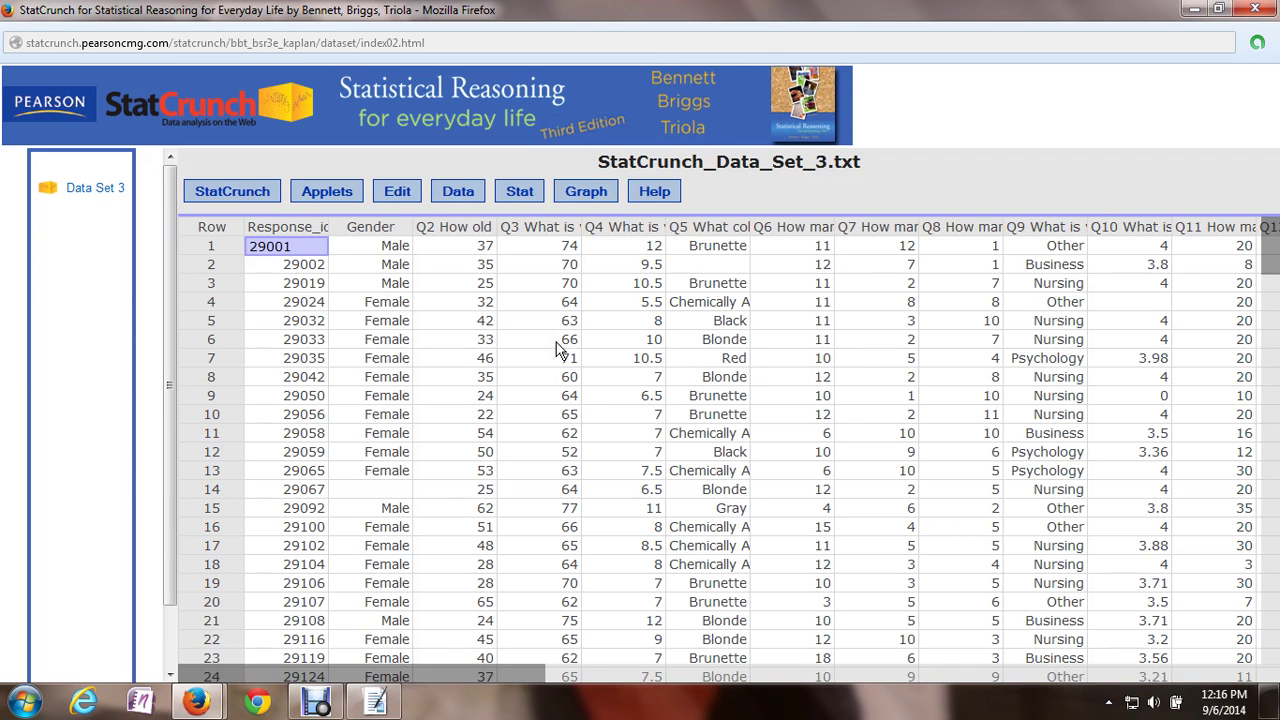
# - Examine the data set's responses from the first row to the last, and return to the first response in row 1
pyautogui.click(673, 249)
pyautogui.click(258, 247)
pyautogui.click(1272, 268)
pyautogui.moveTo(1272, 268); pyautogui.dragTo(1249, 668)
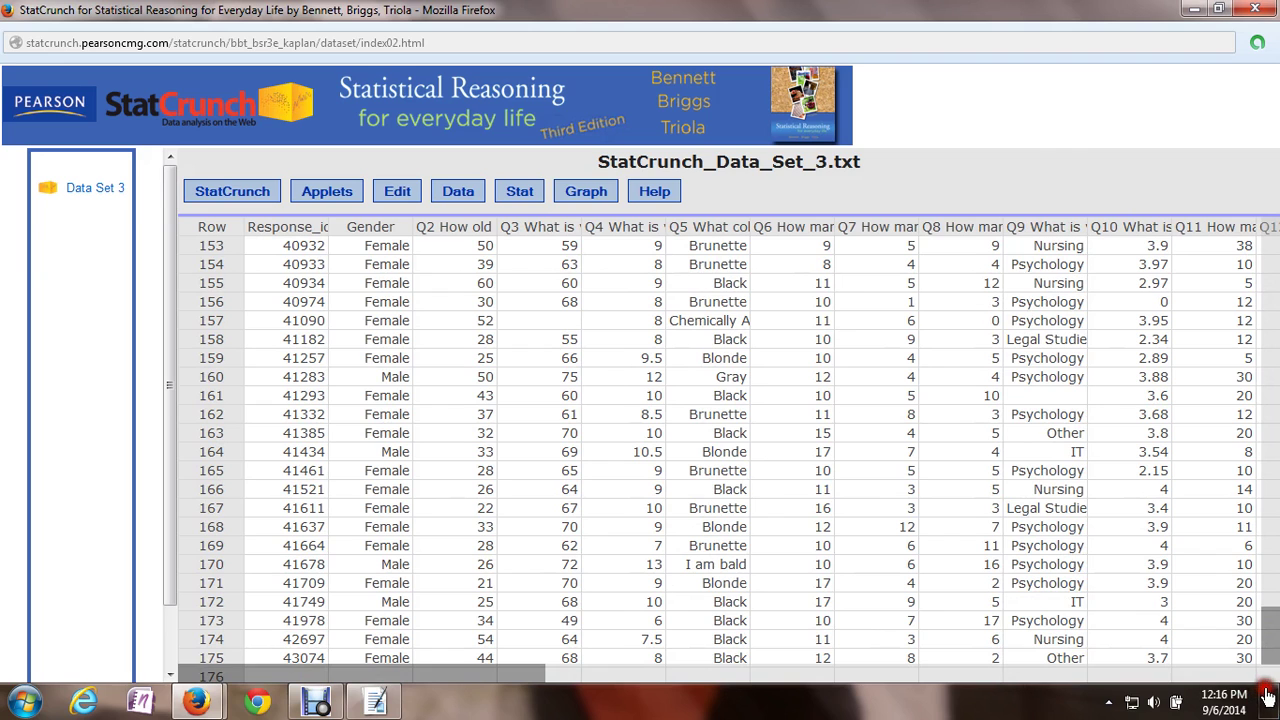
pyautogui.moveTo(1270, 635); pyautogui.dragTo(1270, 228)
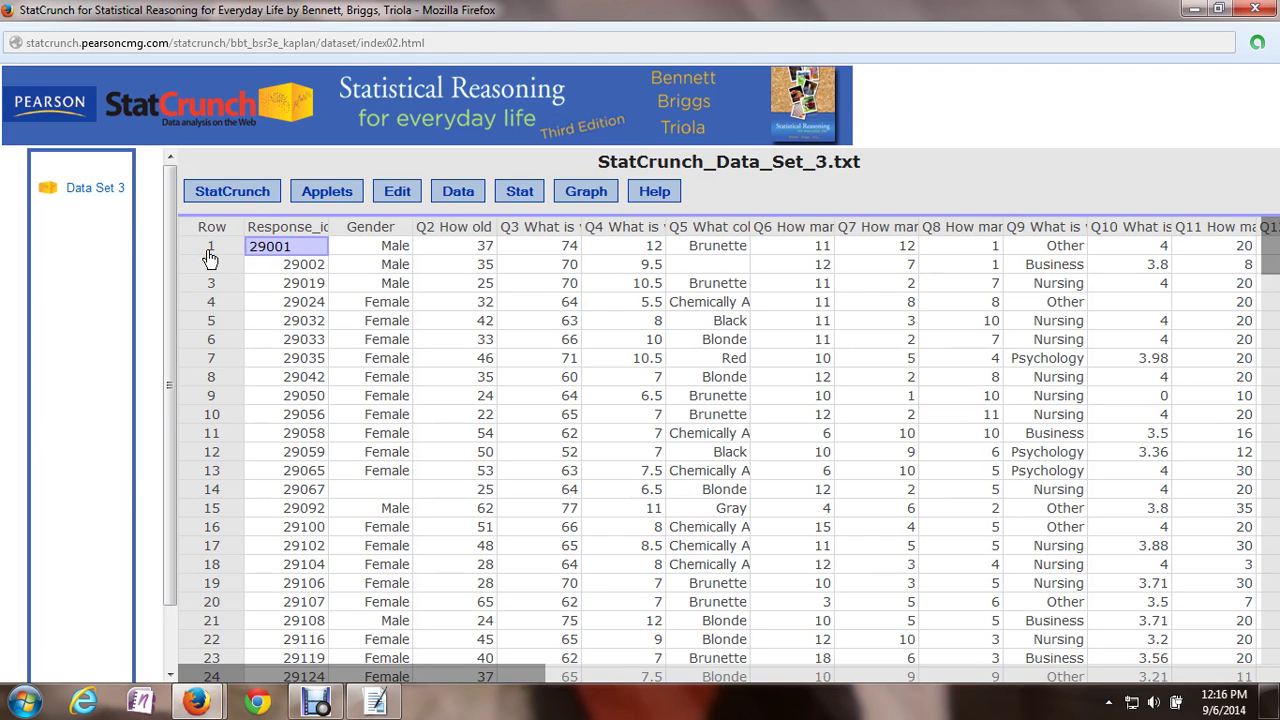
pyautogui.moveTo(249, 246); pyautogui.dragTo(254, 247)
pyautogui.click(249, 245)
# - Widen the Q3 height column to read the end of its heading, and narrow it back to about its former width
pyautogui.click(556, 230)
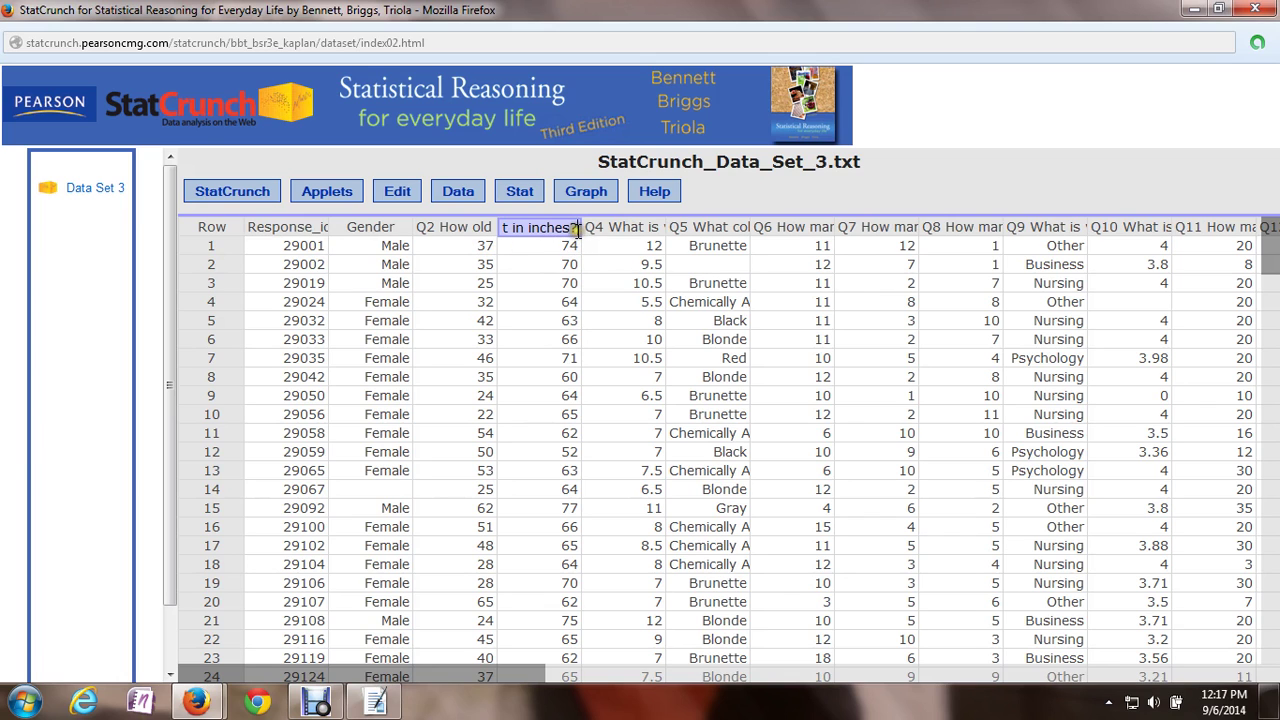
pyautogui.moveTo(578, 228); pyautogui.dragTo(632, 228)
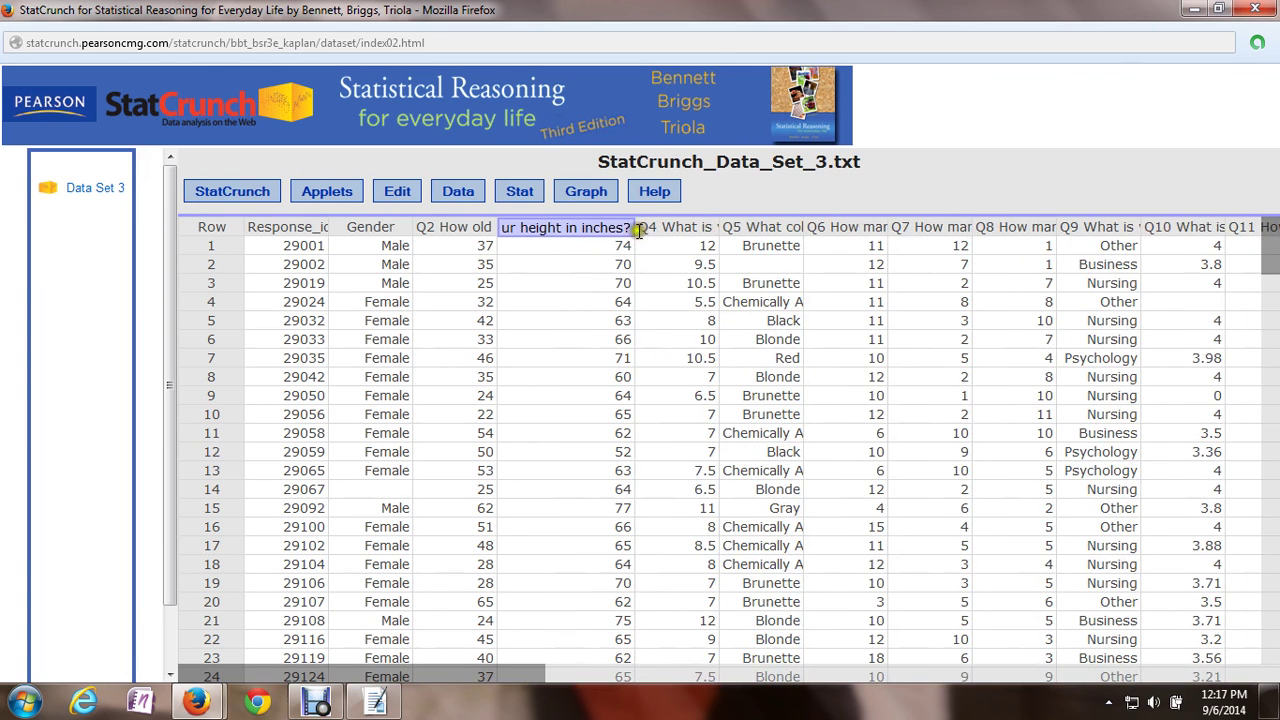
pyautogui.moveTo(582, 230)
pyautogui.mouseDown()
pyautogui.moveTo(627, 230)
pyautogui.moveTo(582, 230)
pyautogui.mouseUp()
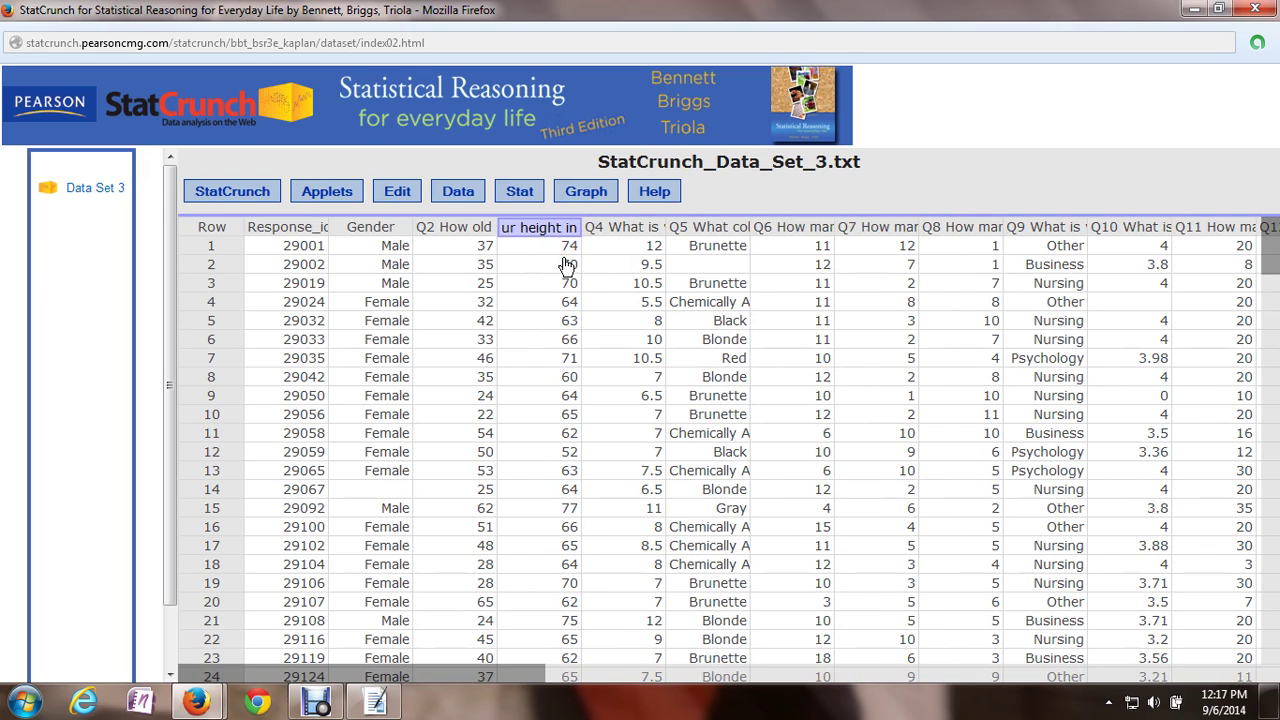
pyautogui.click(648, 266)
pyautogui.click(470, 190)
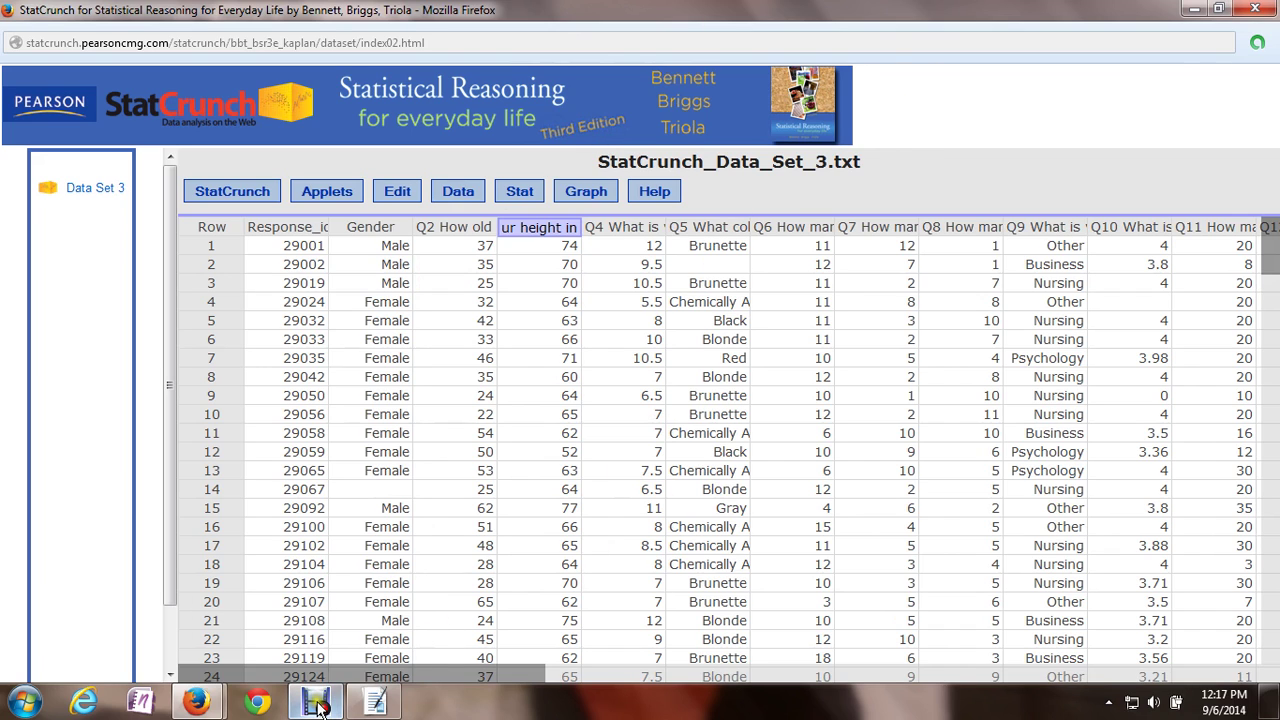
pyautogui.moveTo(320, 708)
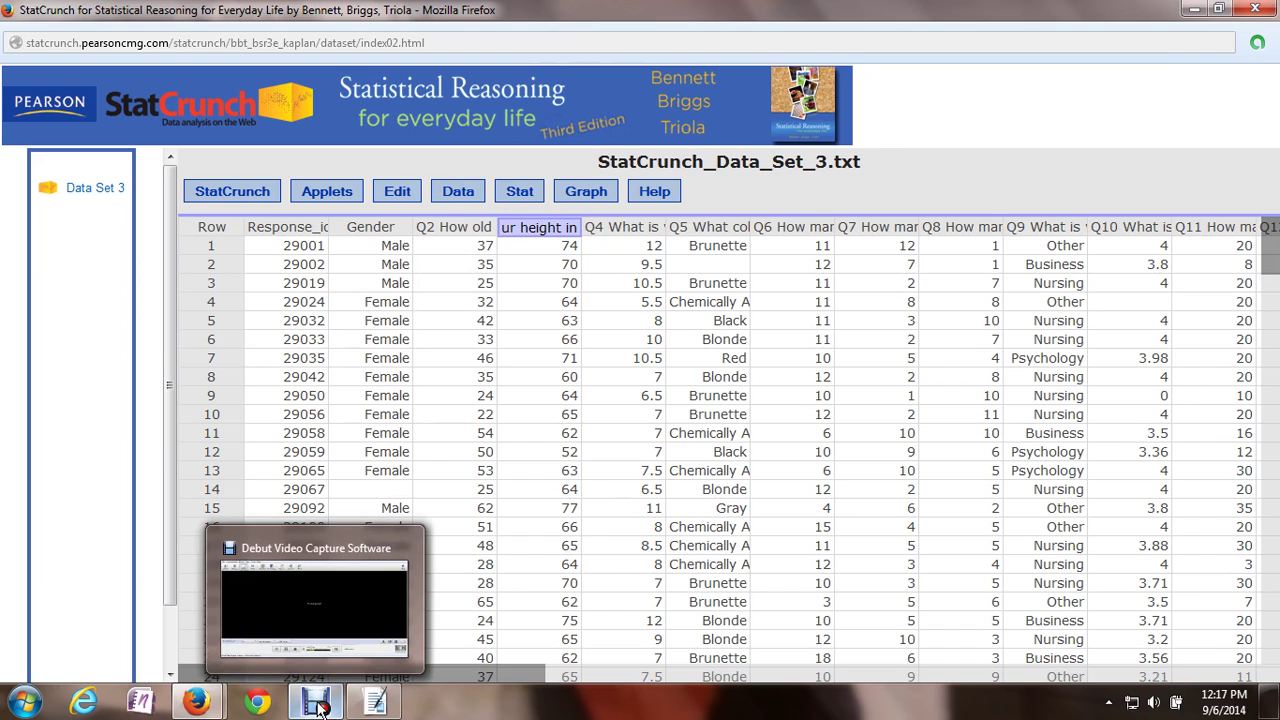
pyautogui.click(316, 706)
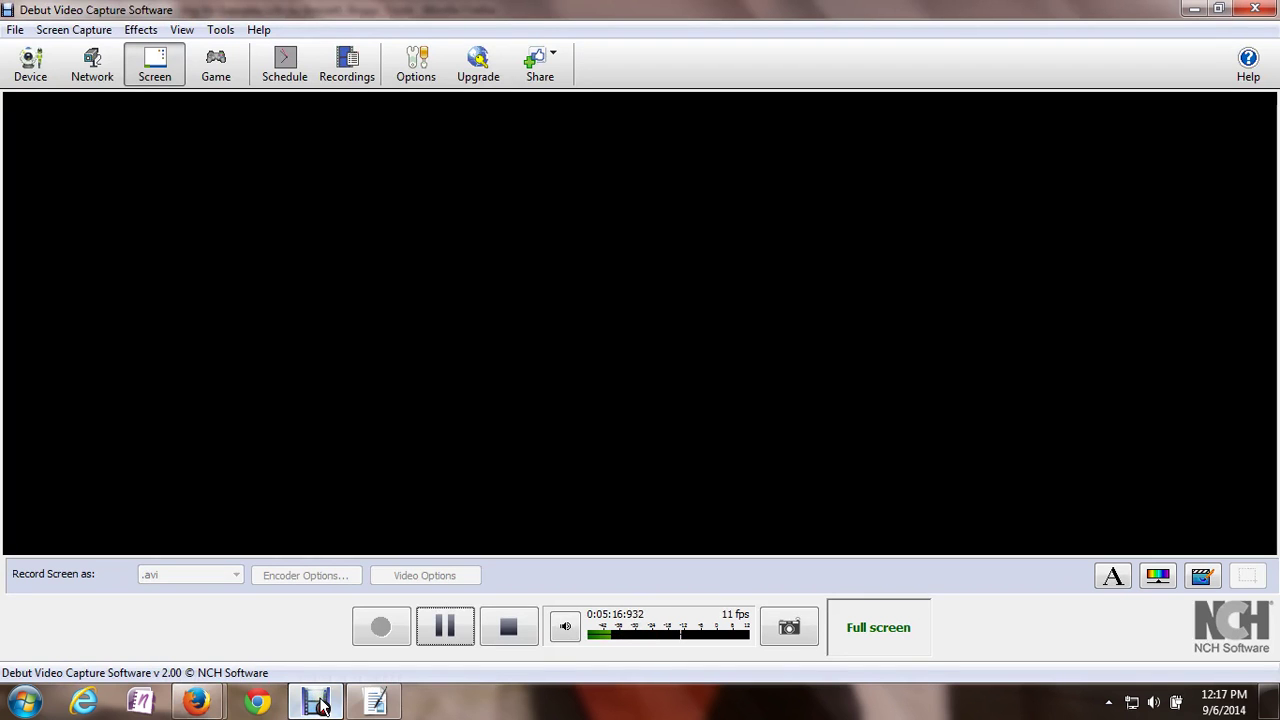